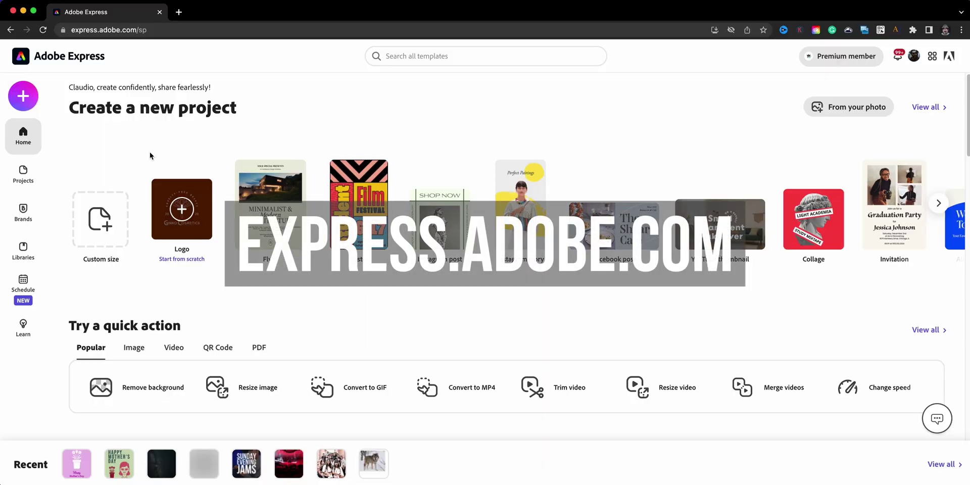
- Start a new web page with IMG_9174.jpg, a red-rock canyon photo, as its header
left_click(24, 96)
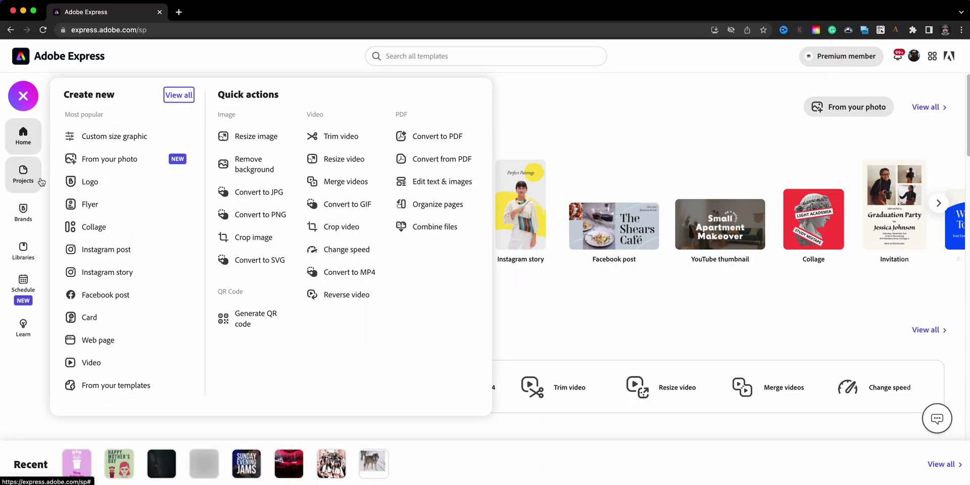
left_click(101, 340)
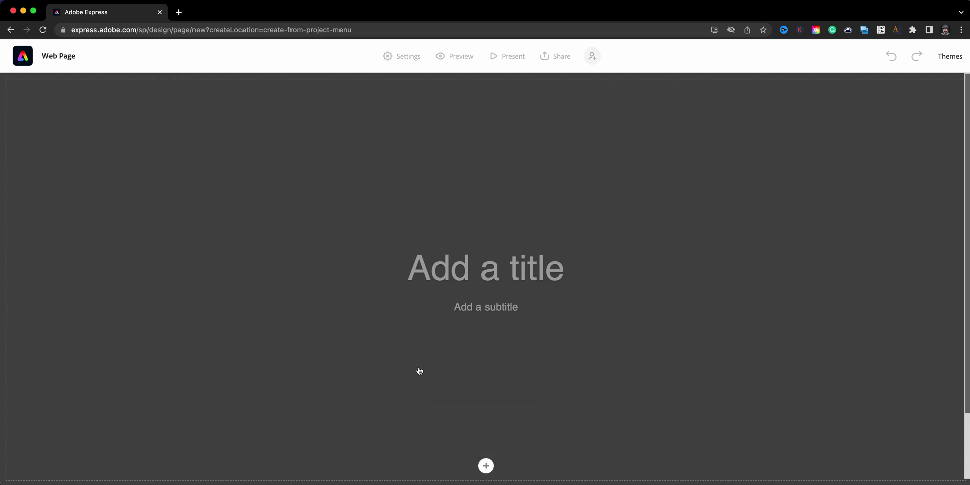
left_click(454, 437)
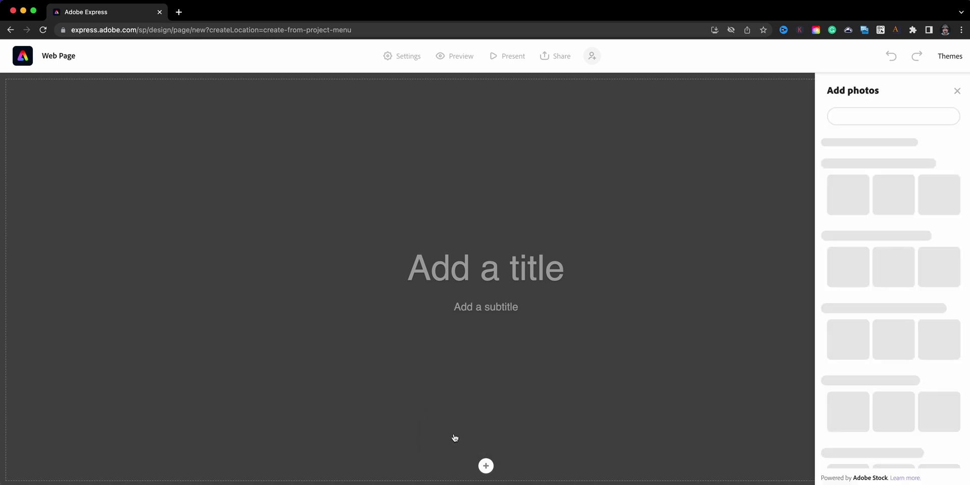
left_click(875, 130)
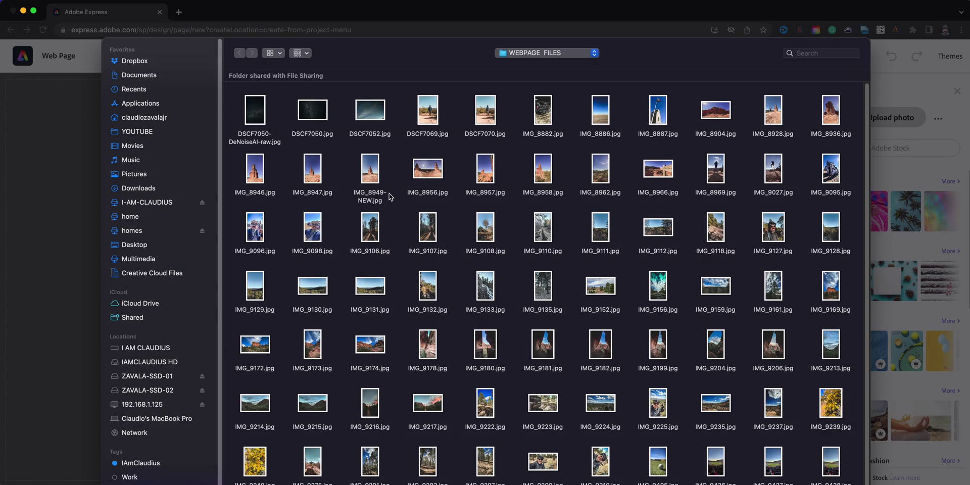
left_click(376, 347)
key("Return")
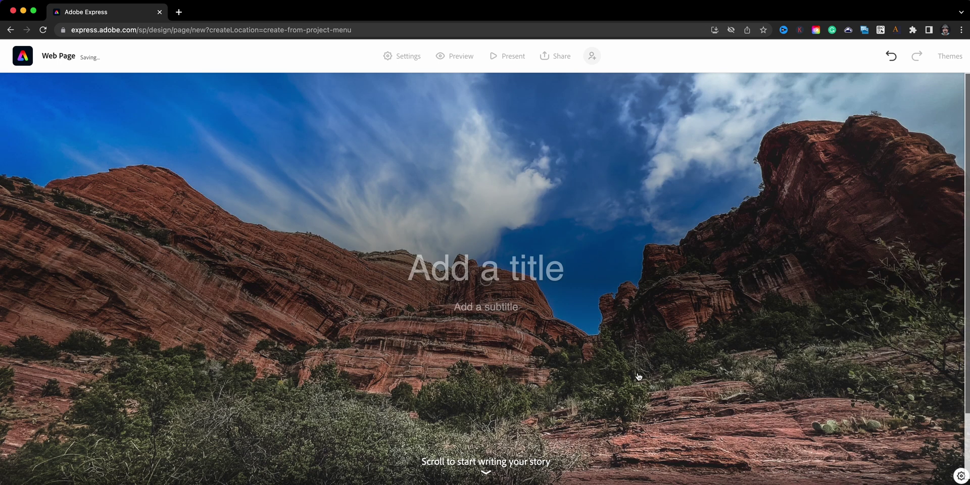
- Title the web page 'Solo Road Trip'
left_click(459, 272)
type("Solo Road Trip")
scroll(344, 371, "down", 1)
scroll(344, 371, "down", 2)
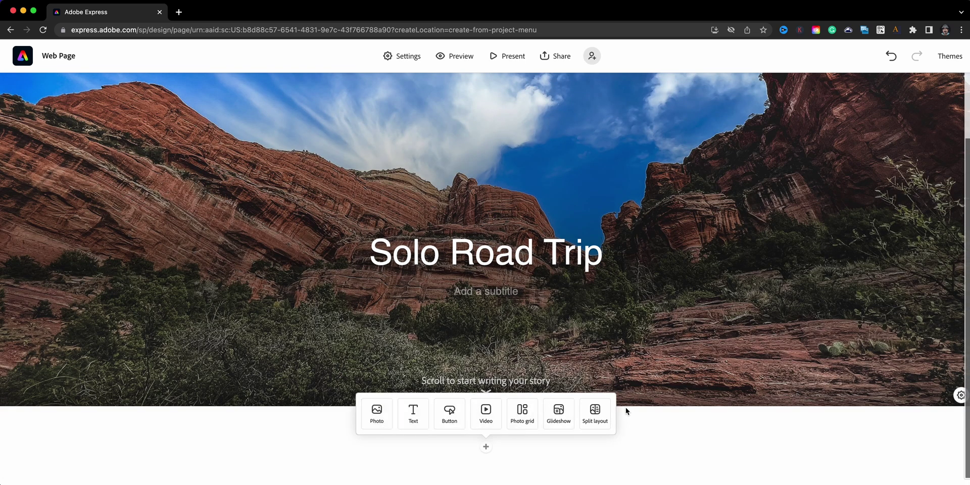
- Insert IMG_8949-NEW.jpg as a photo block below the header
left_click(377, 413)
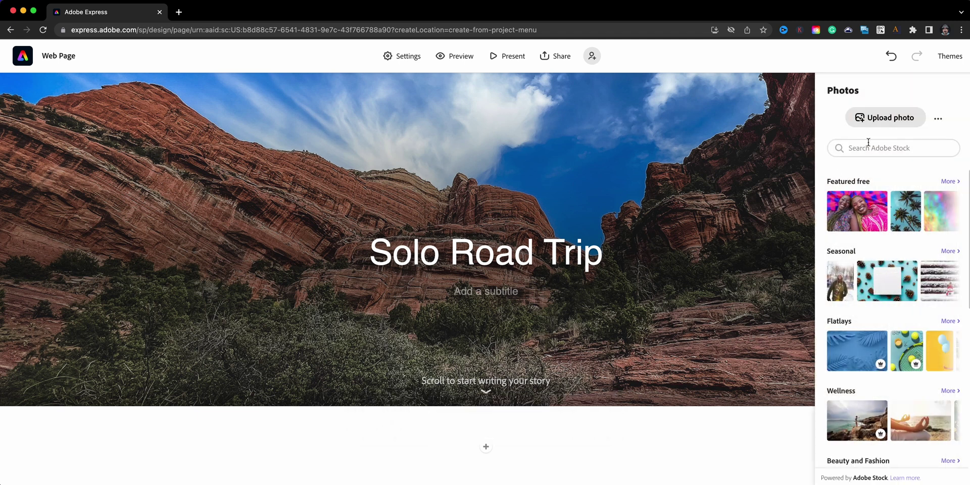
left_click(884, 117)
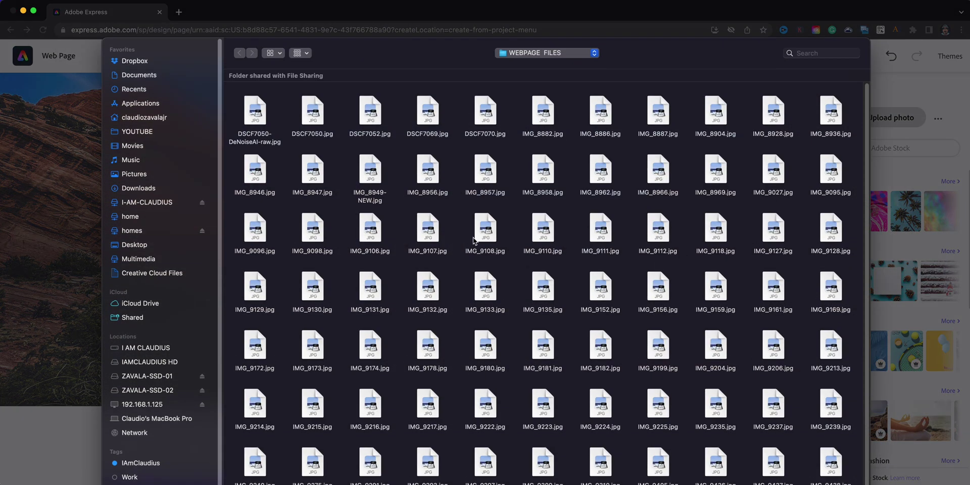
left_click(372, 169)
double_click(372, 169)
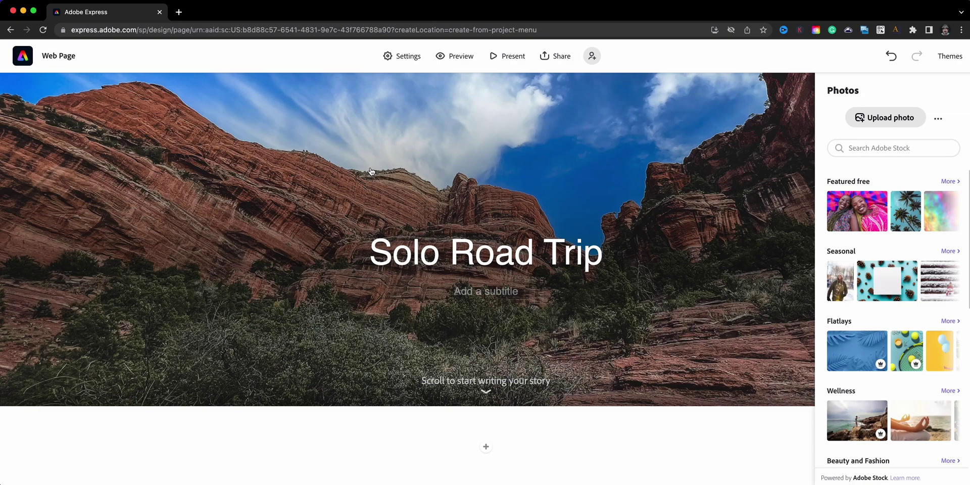
scroll(540, 390, "down", 5)
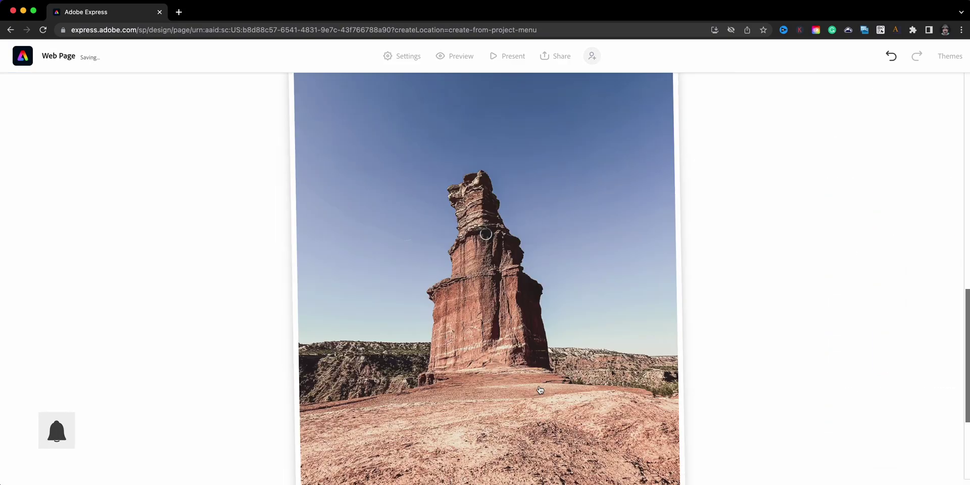
scroll(536, 378, "up", 6)
scroll(536, 378, "up", 10)
scroll(418, 298, "down", 10)
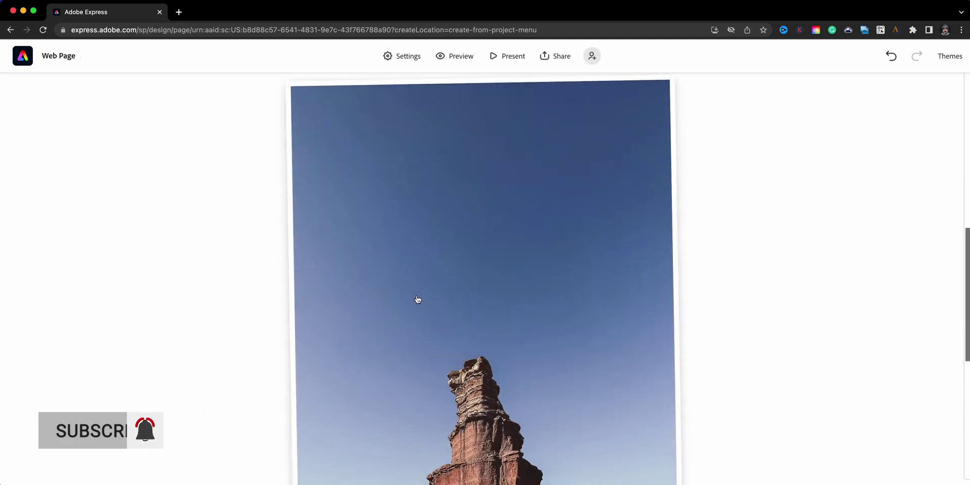
scroll(418, 300, "down", 1)
scroll(418, 299, "down", 5)
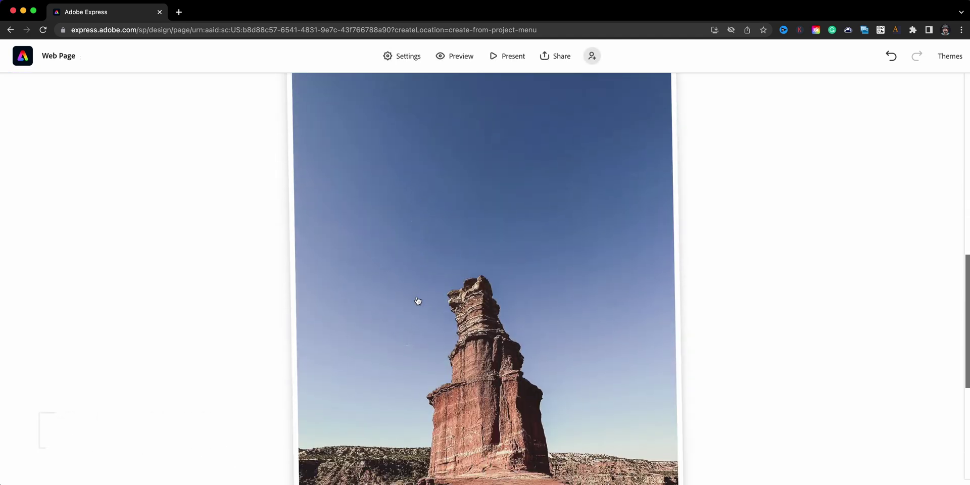
scroll(417, 302, "down", 2)
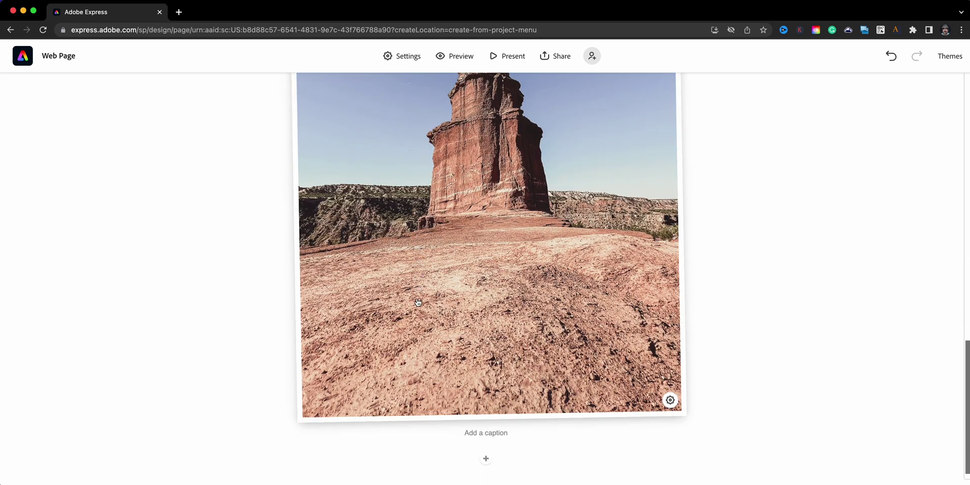
- Caption the rock-tower photo 'Lighthous Rock at Palo Dur'
left_click(497, 429)
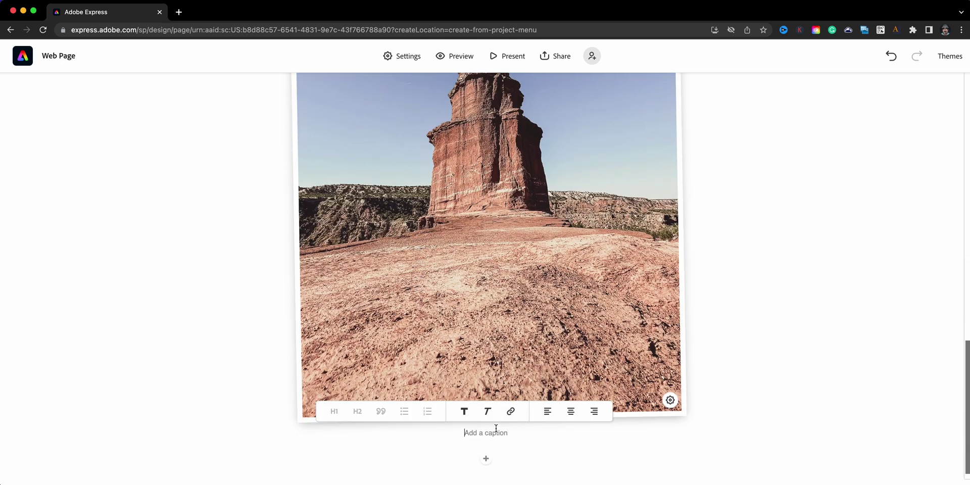
type("Light")
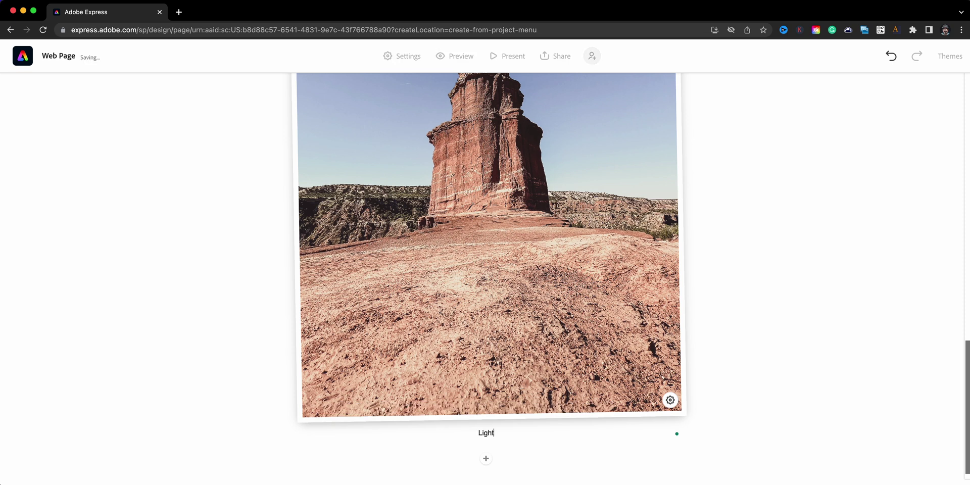
type("hous Rock at Palo Dur C")
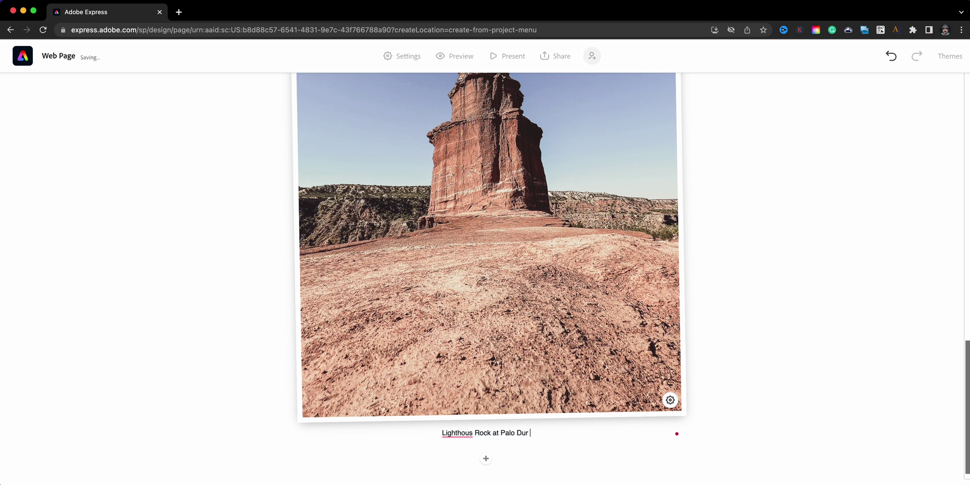
key("BackSpace")
key("BackSpace")
left_click(486, 458)
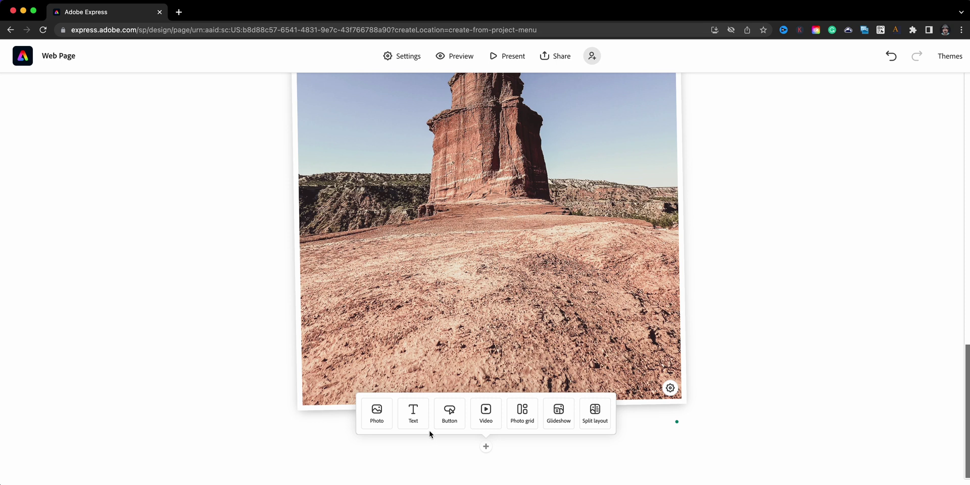
- Add a text block above the rock photo with the pasted Texas-to-California trip paragraph
scroll(429, 434, "up", 10)
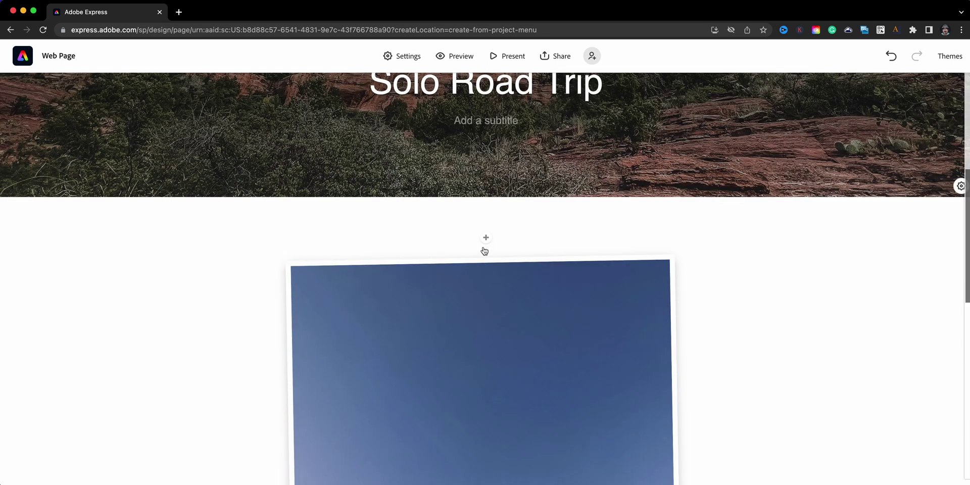
left_click(486, 239)
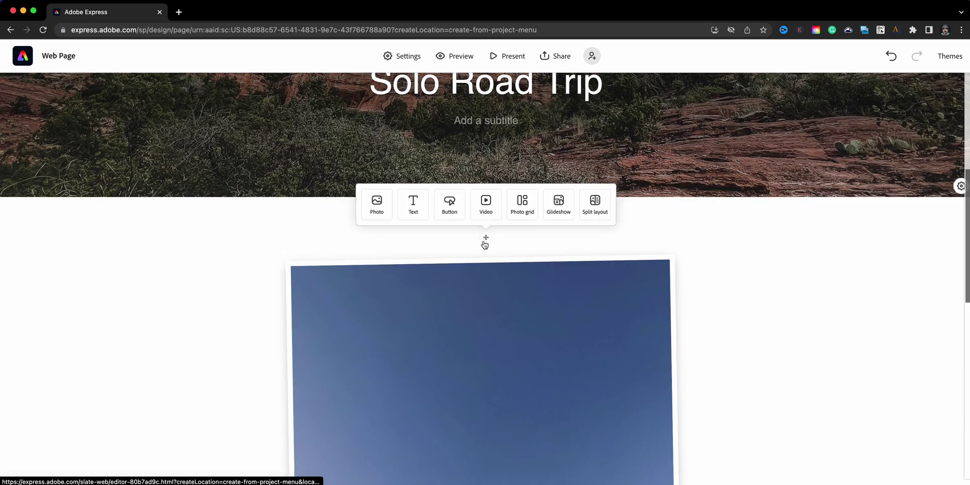
left_click(421, 213)
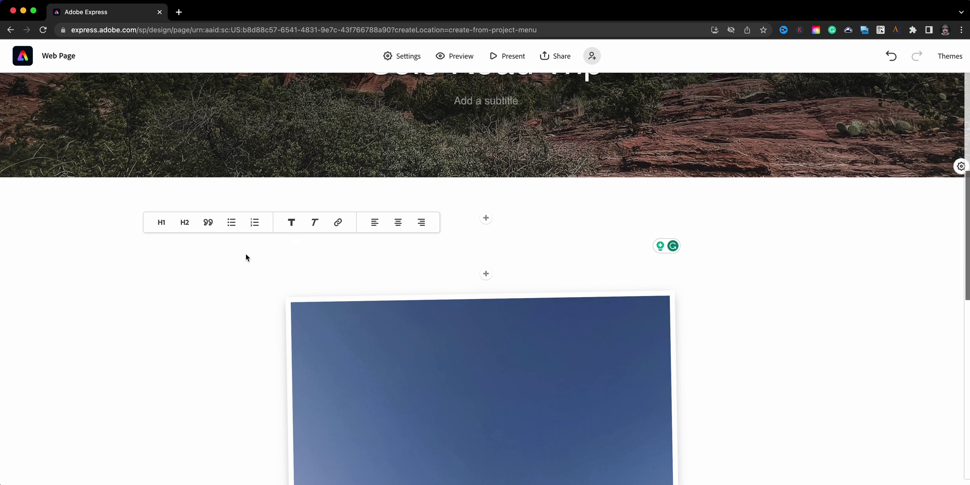
type("Solo Road I took late October into November. This trip started in Texas and ended up in California.  The trip took me 10 days total.")
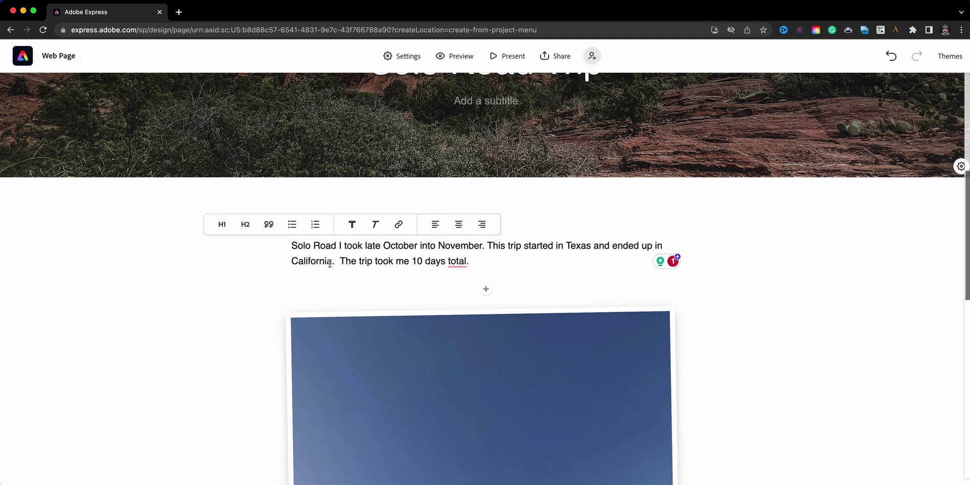
- Try large heading, smaller heading and quote styles on the paragraph, then revert to plain text
left_click(221, 223)
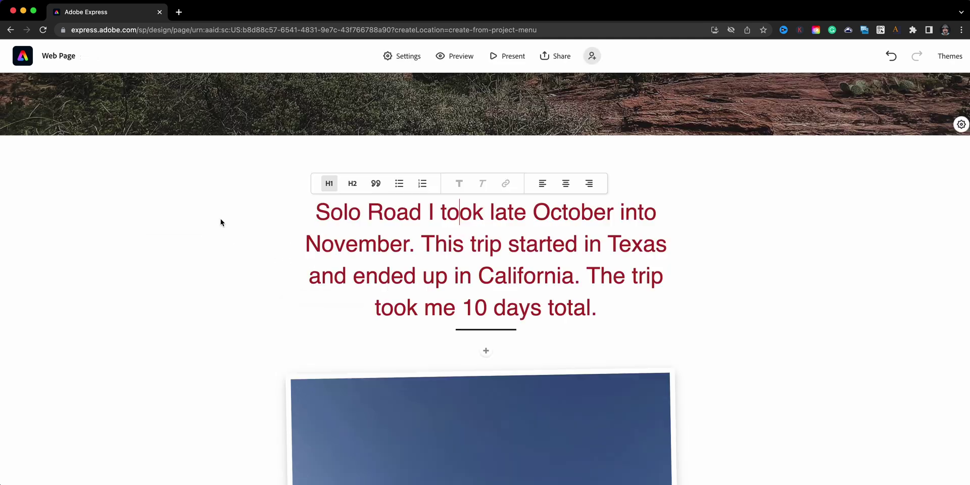
left_click(352, 184)
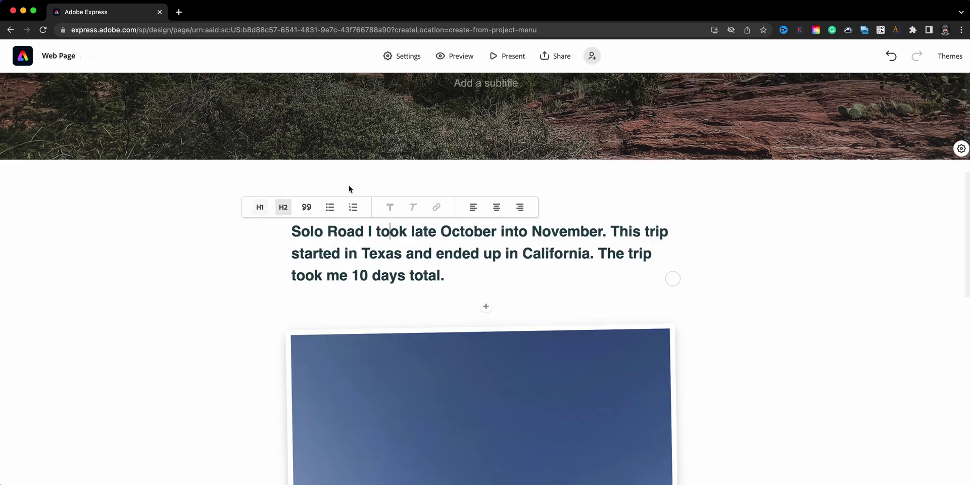
left_click(309, 207)
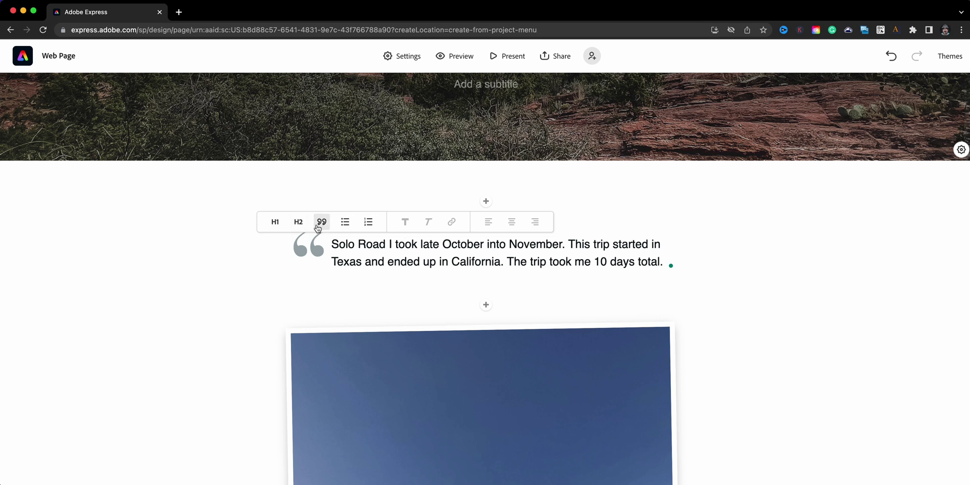
left_click(276, 222)
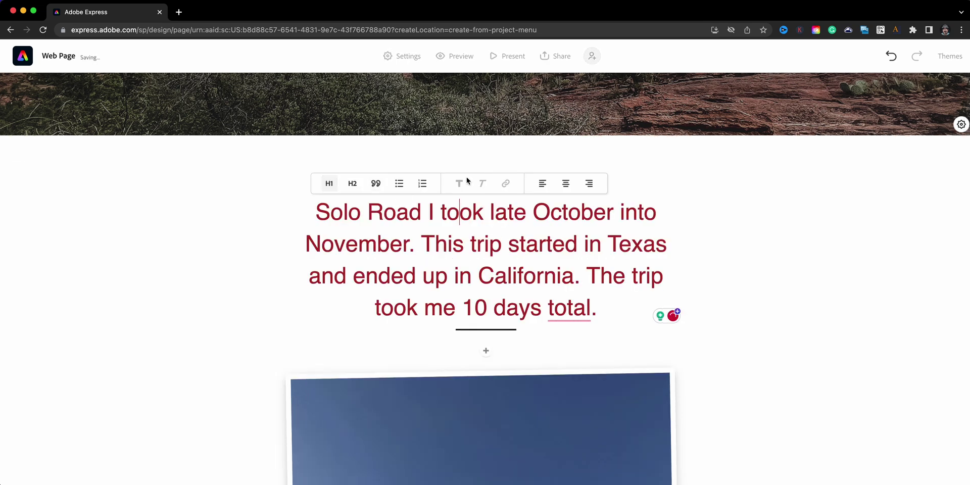
left_click(375, 183)
left_click(322, 222)
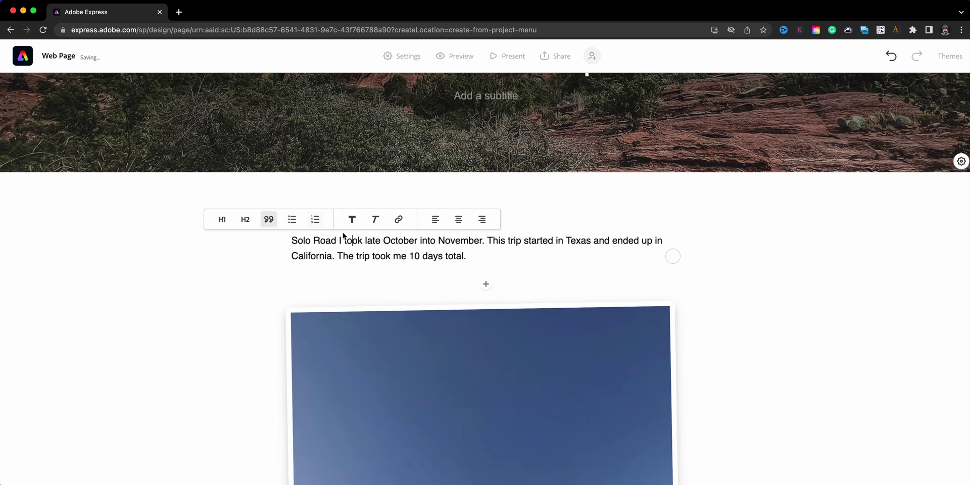
- Italicize the whole paragraph, then remove the italics again
left_click(462, 255)
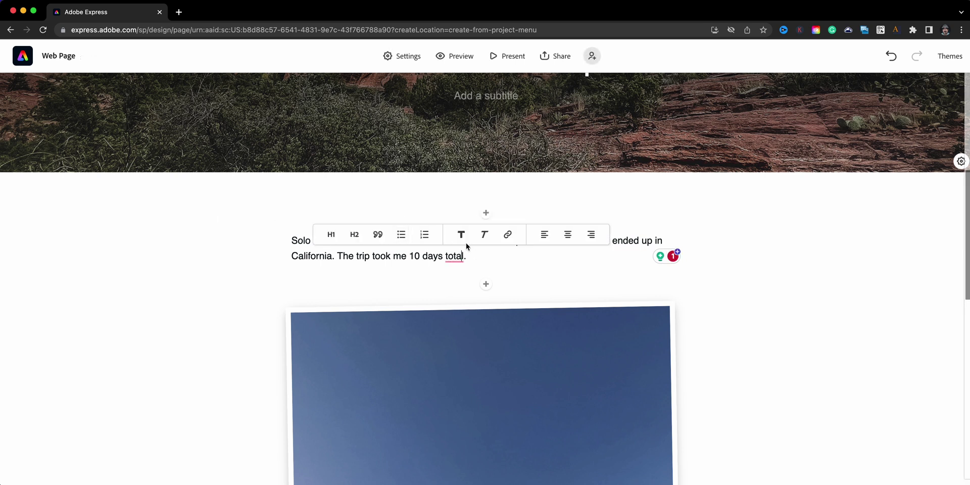
left_click_drag(467, 256, 290, 230)
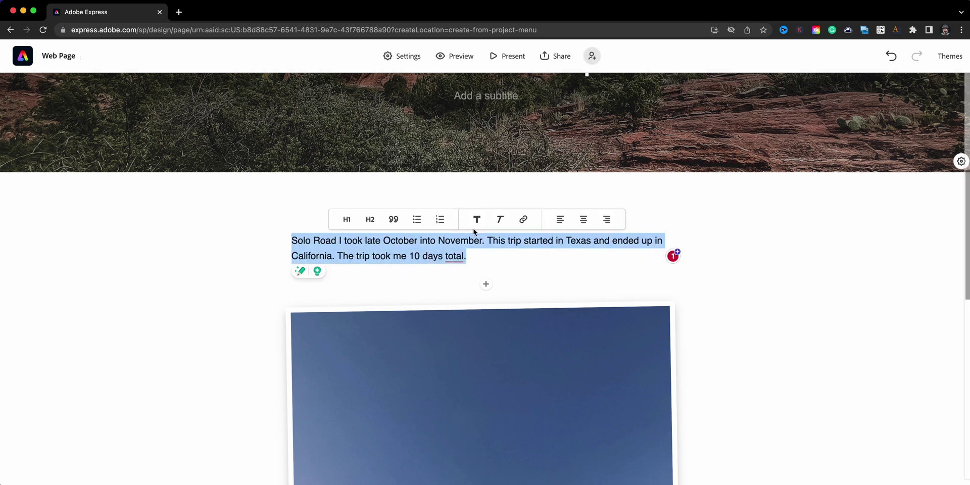
left_click(495, 223)
left_click_drag(467, 257, 303, 227)
left_click(498, 221)
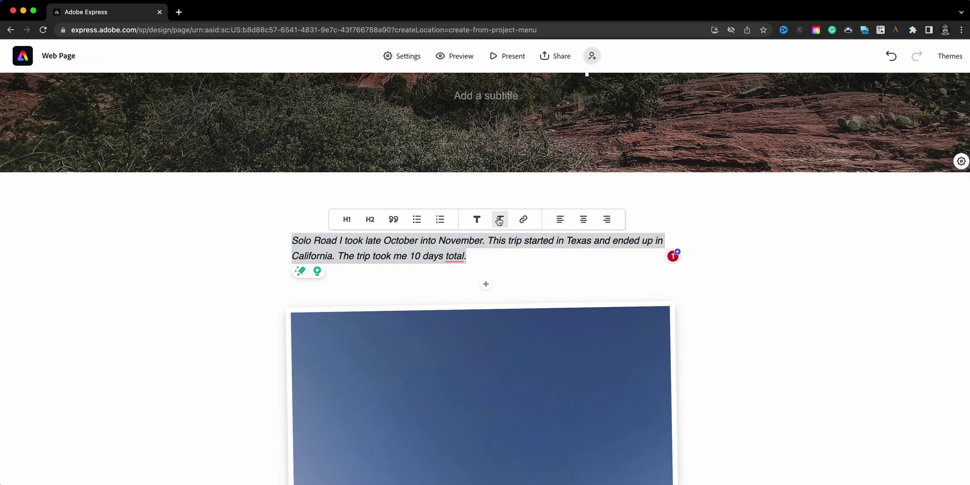
- Accept the spelling correction for 'total' in the paragraph
mouse_move(463, 254)
left_click(462, 283)
scroll(450, 418, "down", 5)
left_click(486, 447)
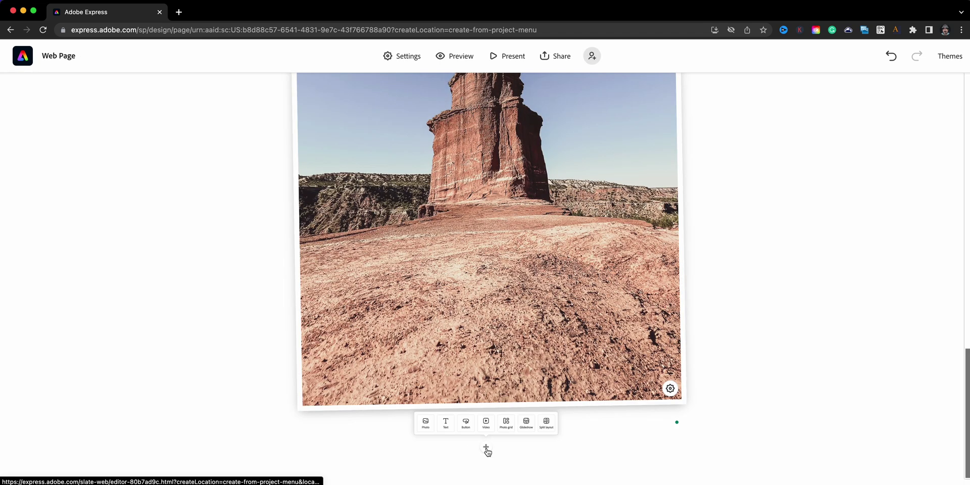
- Add a centered 'Starting the Road Trip' button linking to the pasted YouTube video URL
left_click(450, 413)
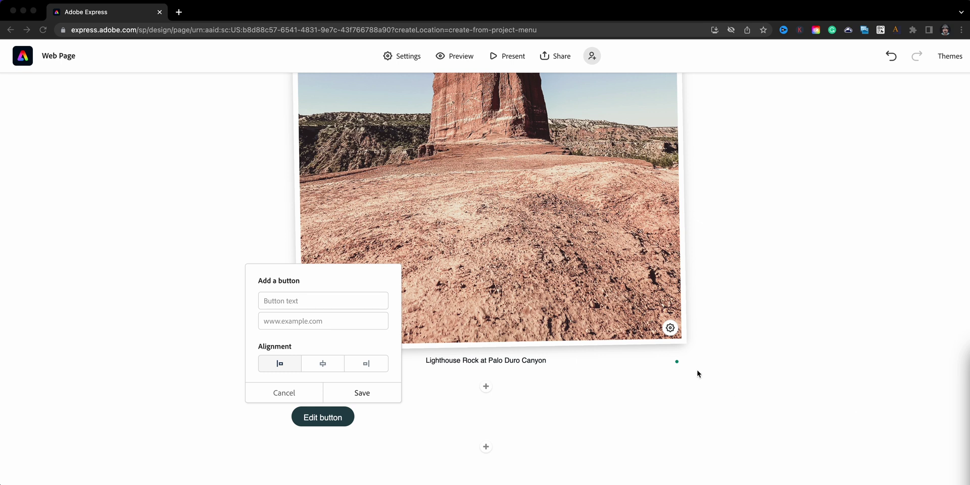
left_click(358, 317)
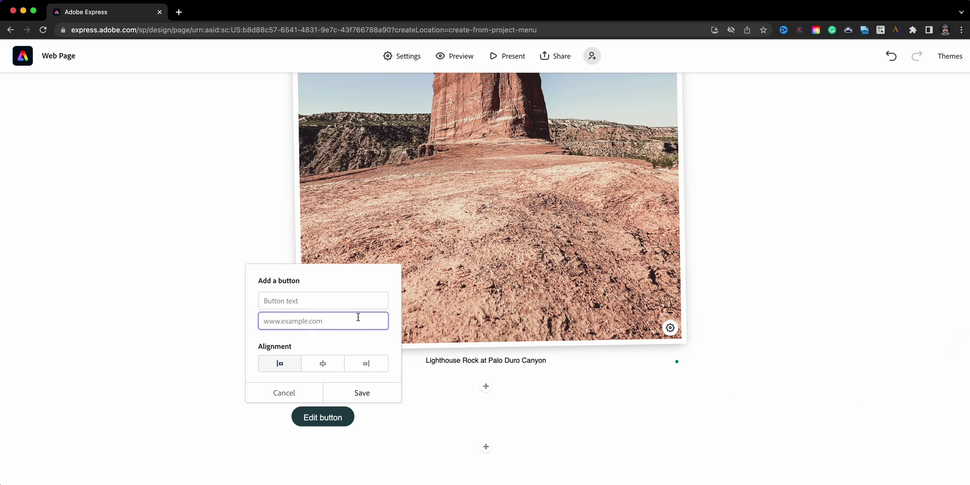
type("https://youtu.be/NOv5LzyALcg")
left_click(342, 304)
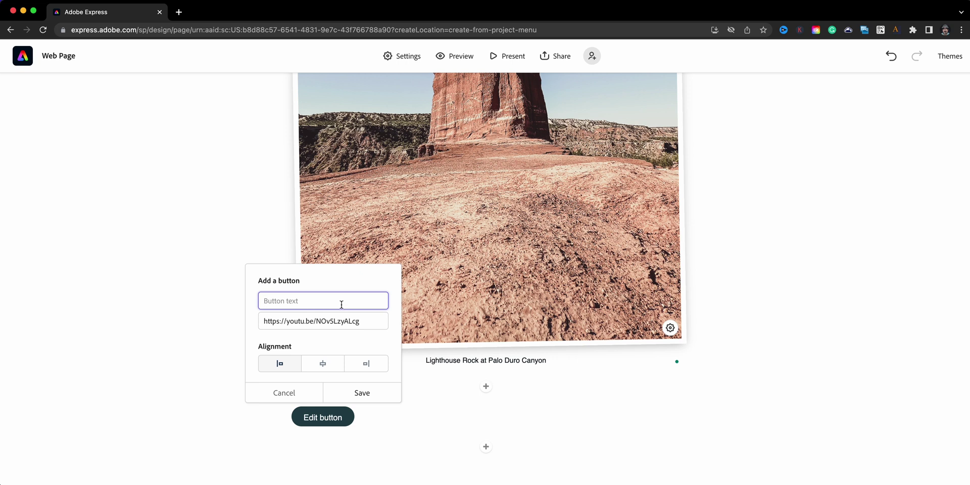
type("Starting the Road Trip")
left_click(321, 364)
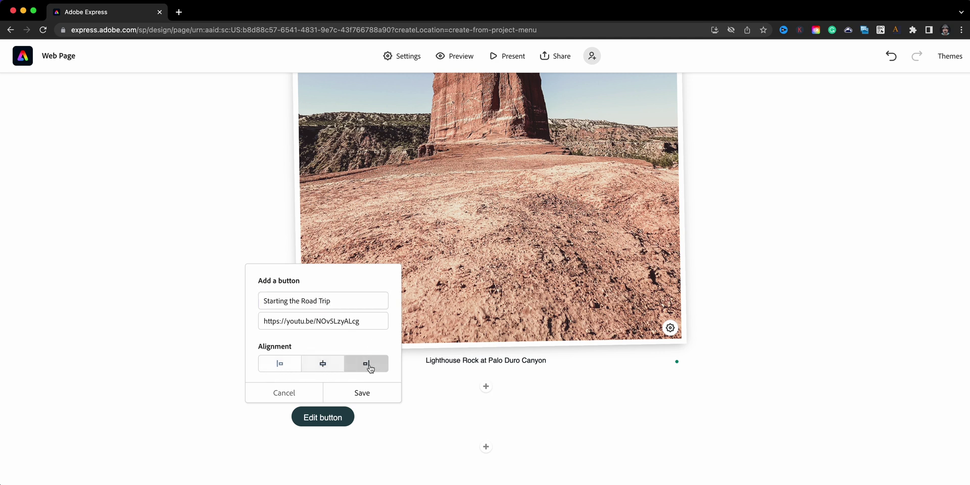
left_click(359, 394)
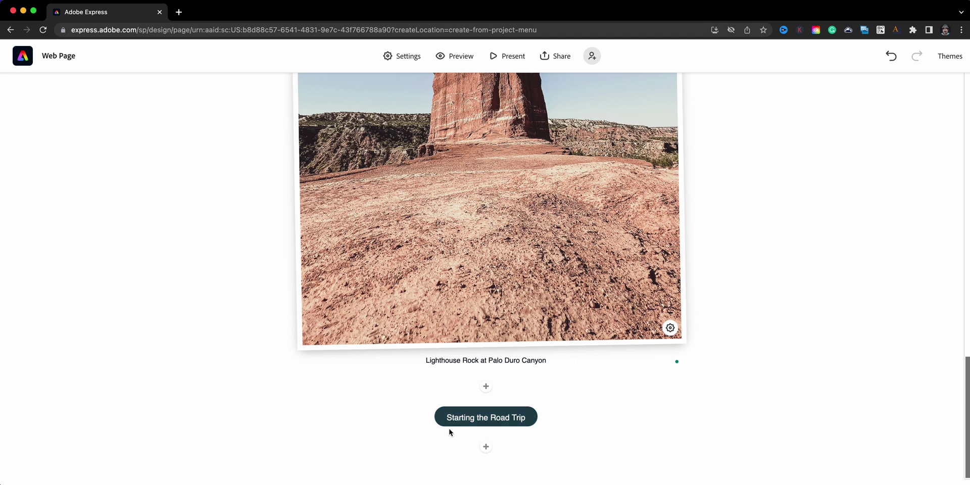
left_click(484, 449)
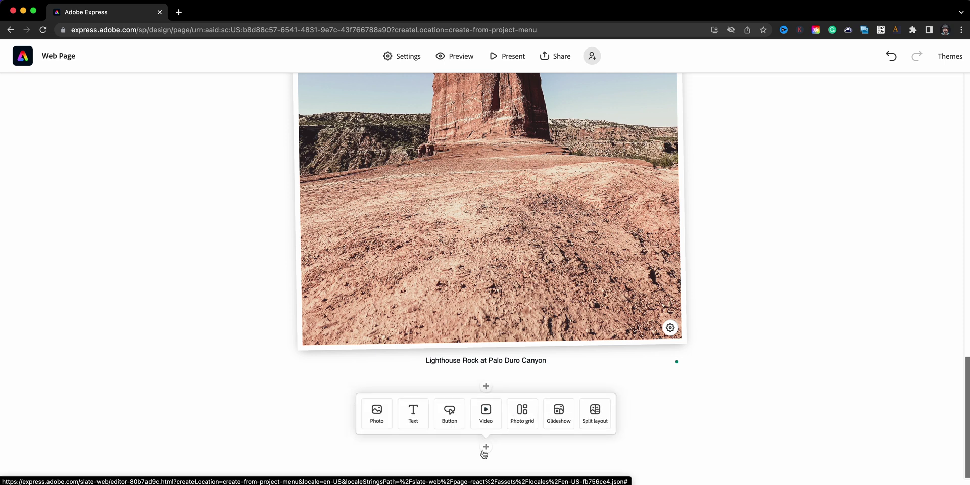
- Embed the pasted YouTube video as a block below the button
left_click(495, 413)
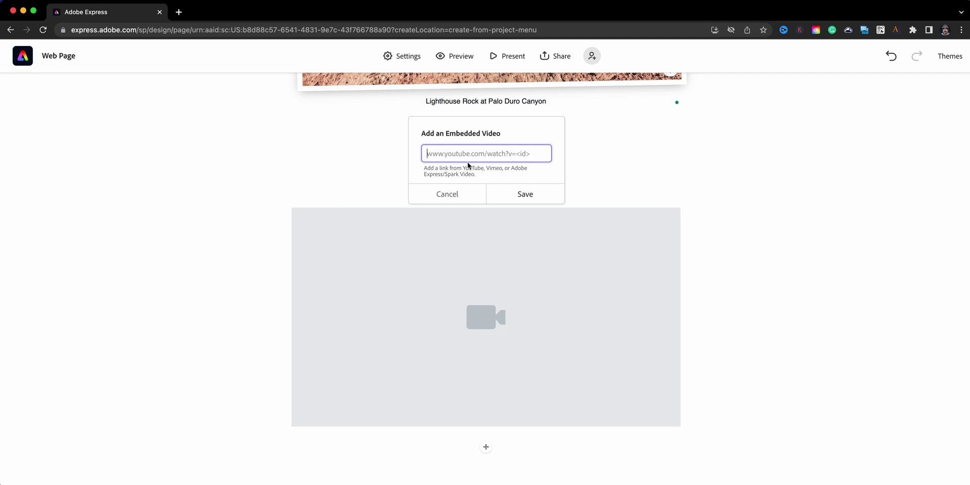
type("https://youtu.be/VkWXmSl1EF8")
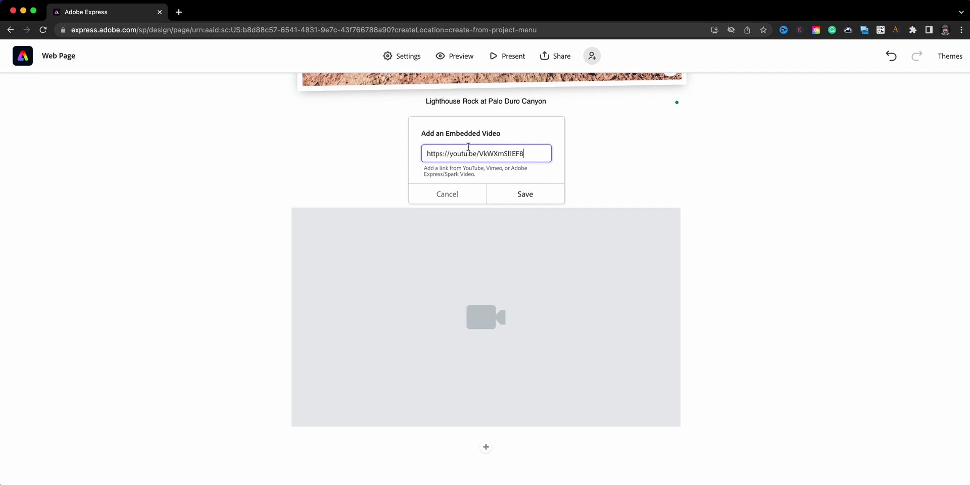
left_click(525, 191)
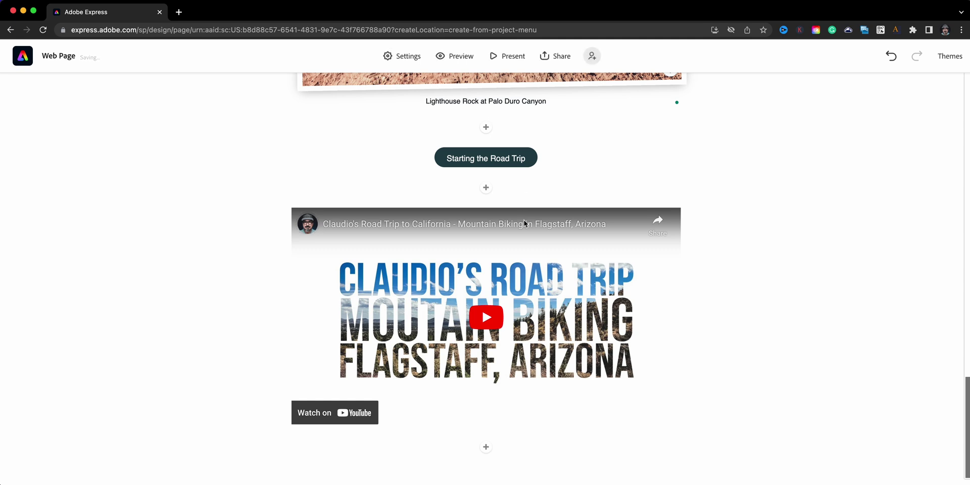
scroll(525, 223, "up", 1)
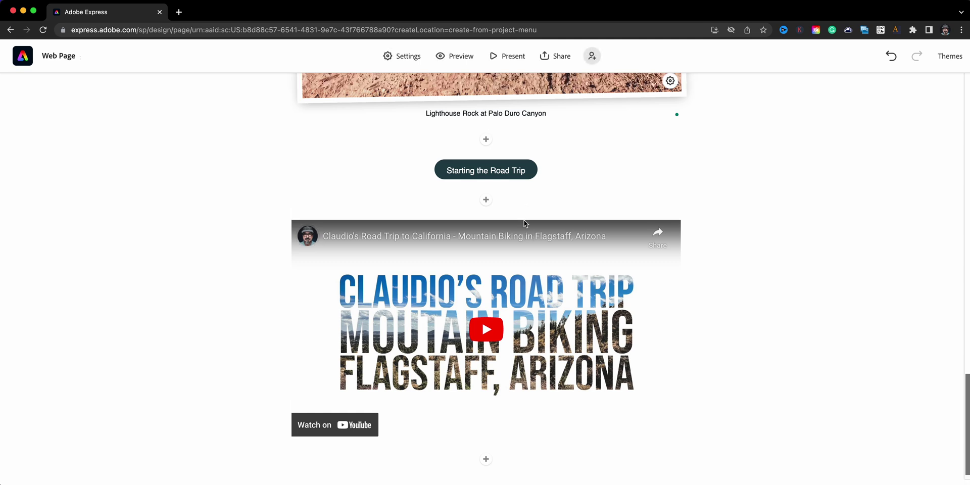
left_click(486, 199)
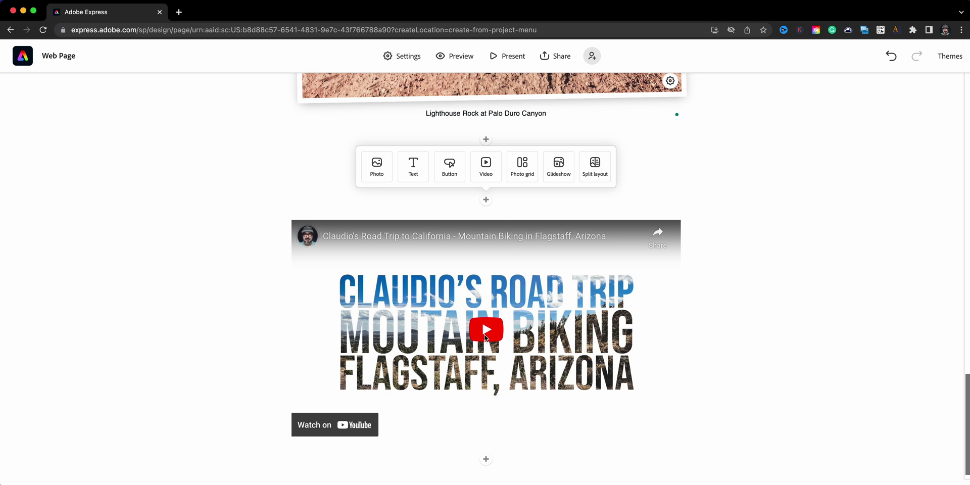
left_click(486, 459)
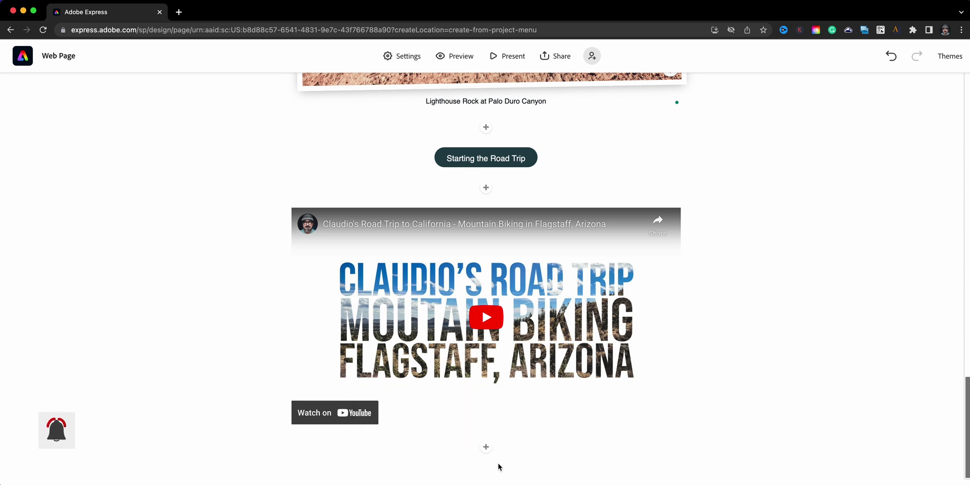
- Add a photo grid below the video and bring up its photo upload picker
left_click(486, 448)
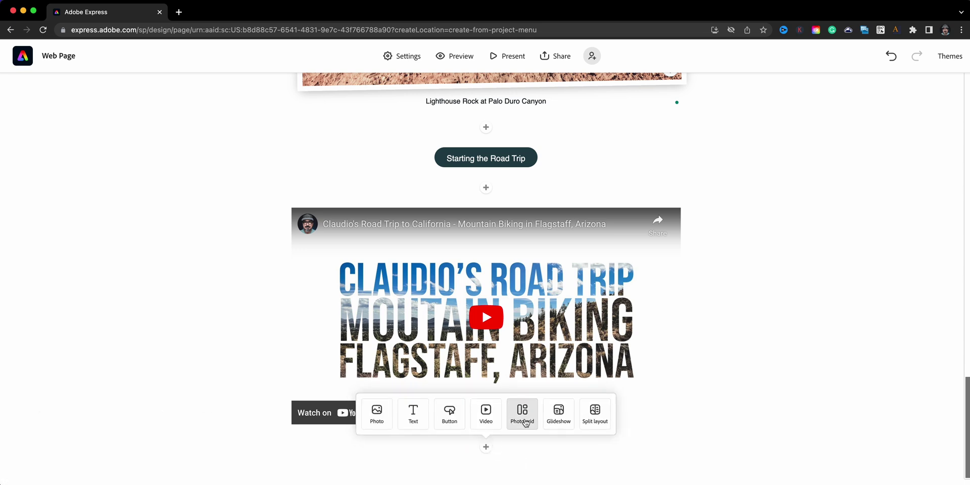
left_click(522, 409)
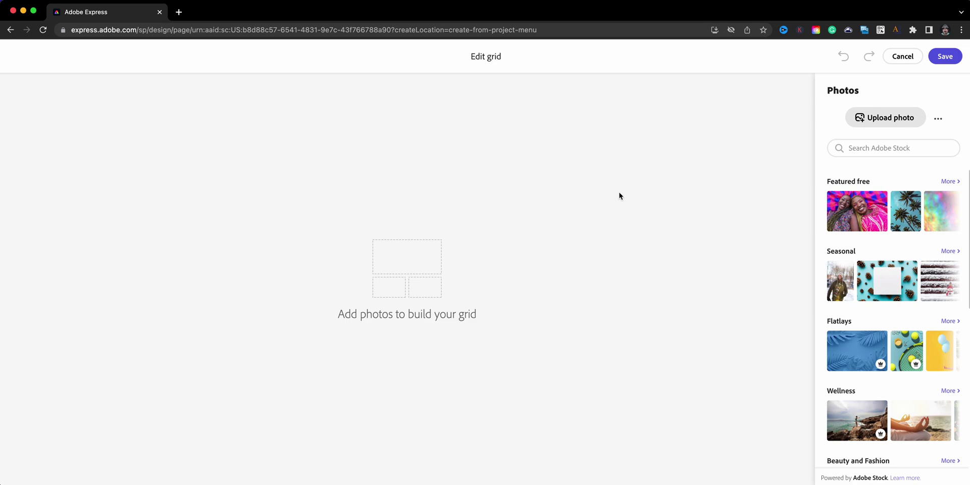
left_click(888, 121)
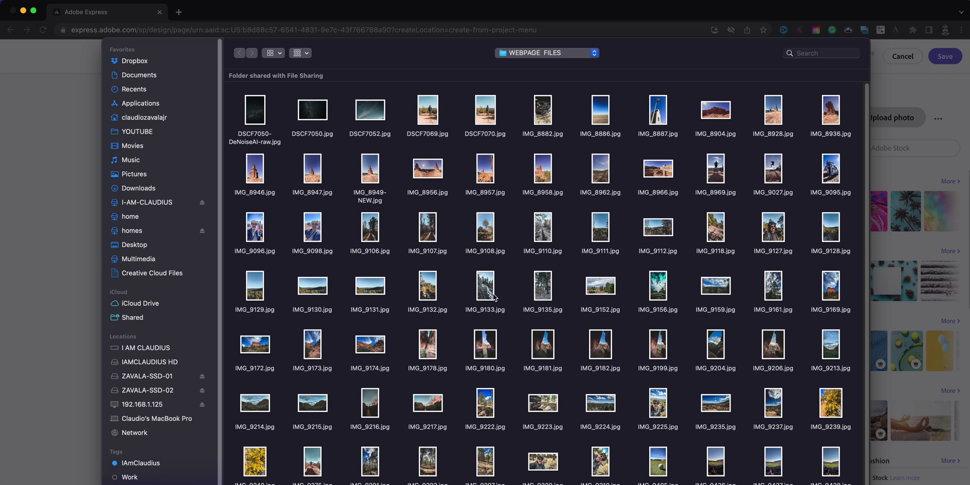
- Select the 31 trip photos in WEBPAGE FILES, from IMG_9106 onward, and upload them
left_click(377, 235)
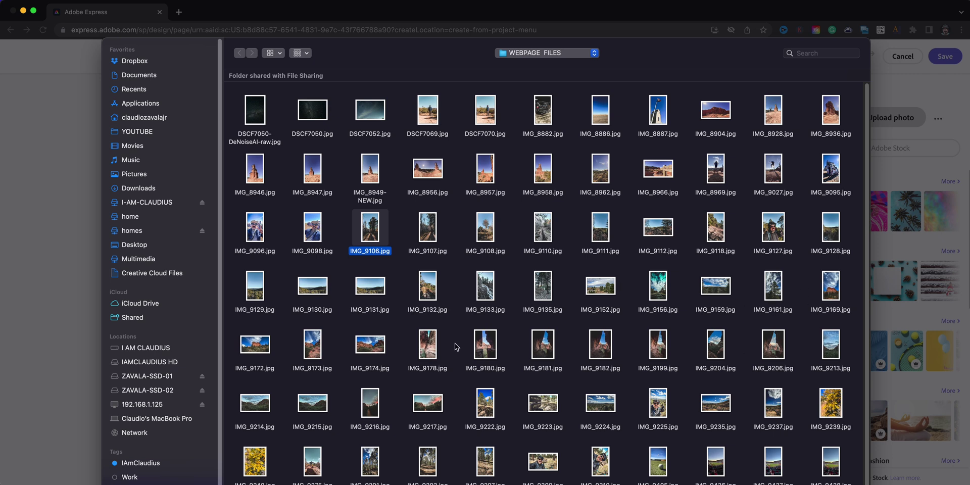
left_click(829, 348, "super")
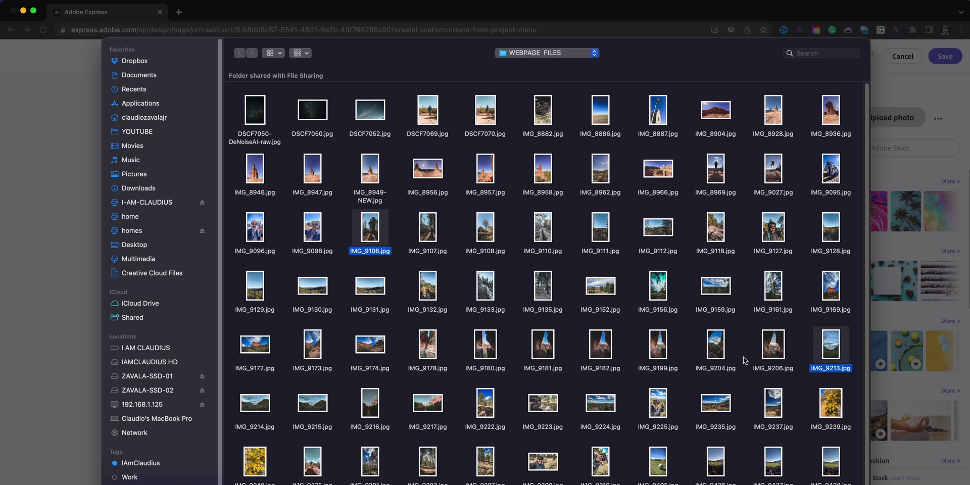
left_click_drag(862, 356, 371, 227)
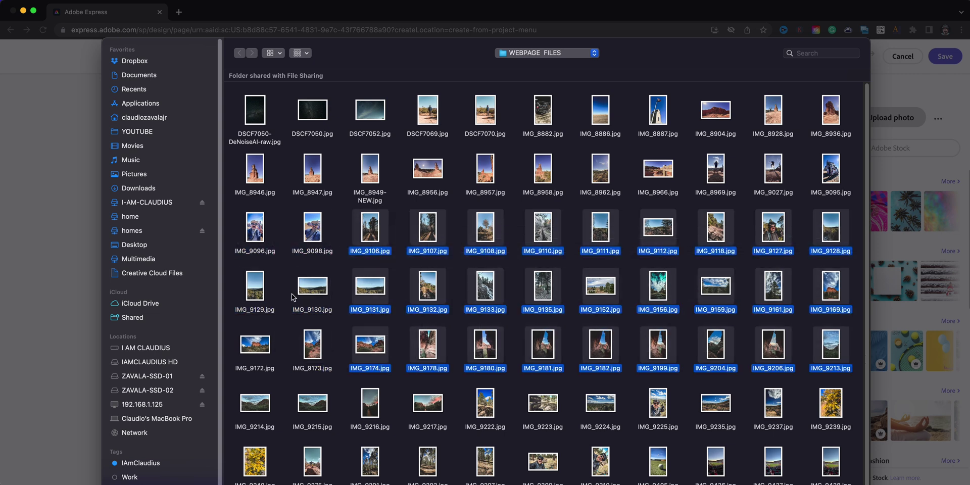
left_click_drag(241, 285, 340, 375)
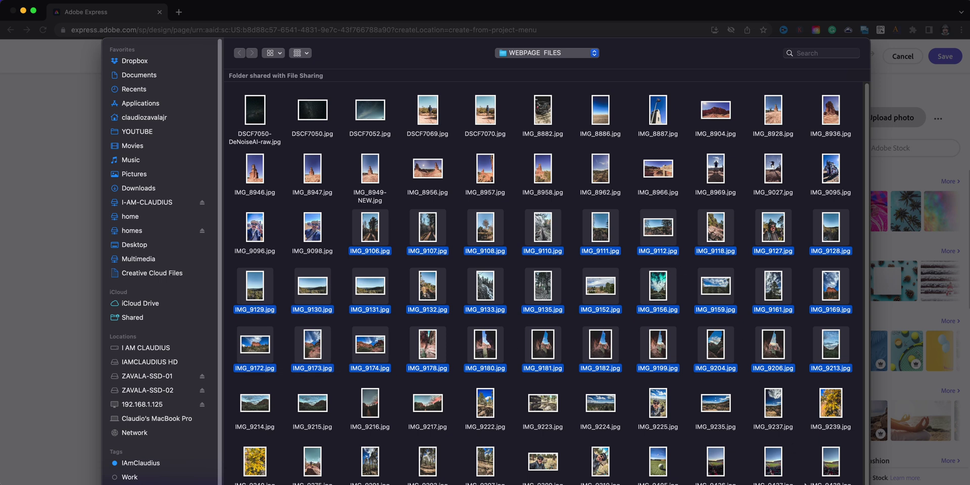
key("Return")
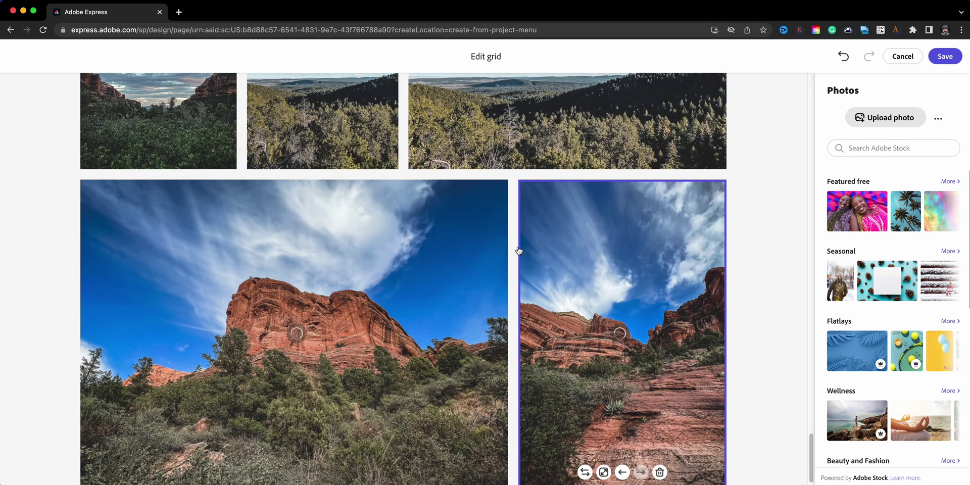
- Review the photo grid and remove the building photo from it
scroll(495, 295, "up", 1)
scroll(496, 295, "up", 5)
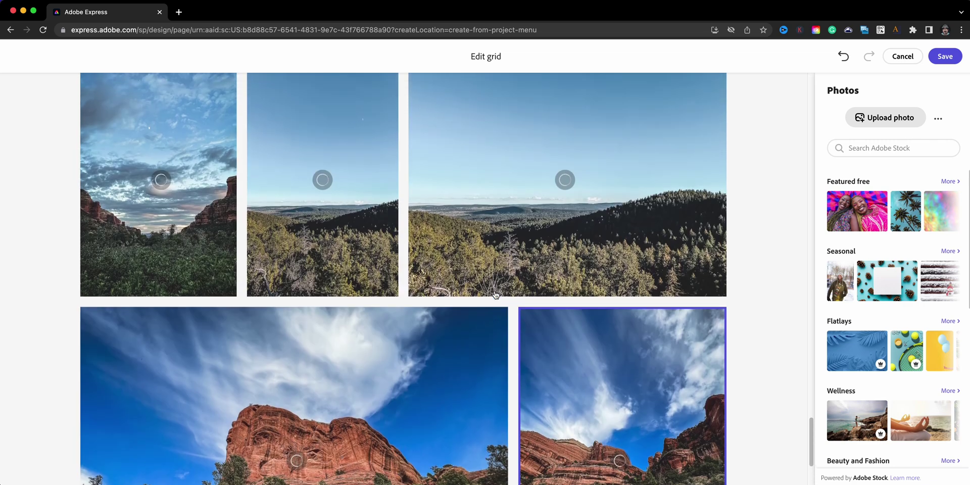
scroll(484, 308, "up", 15)
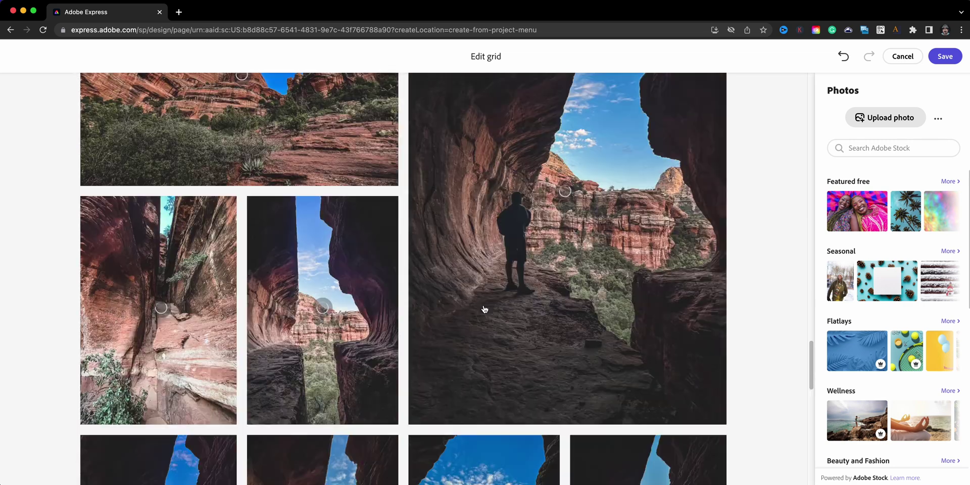
scroll(484, 310, "up", 10)
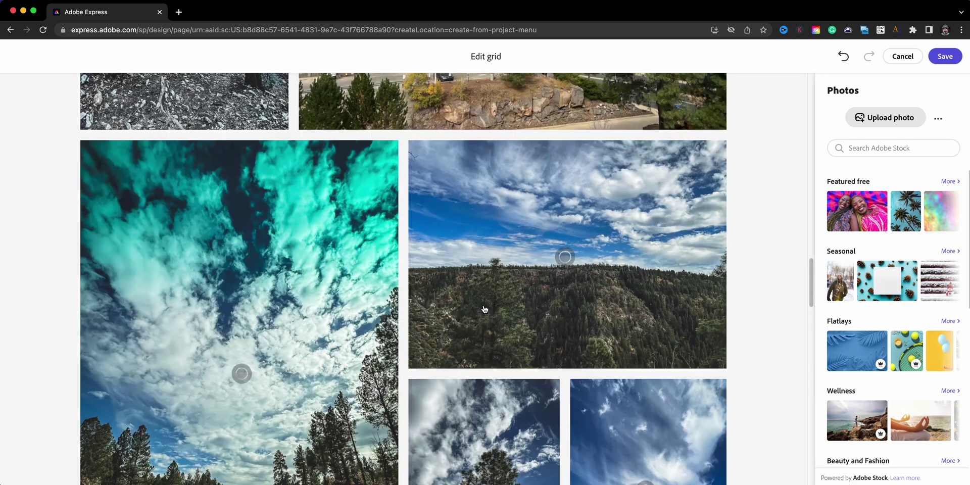
scroll(484, 310, "up", 10)
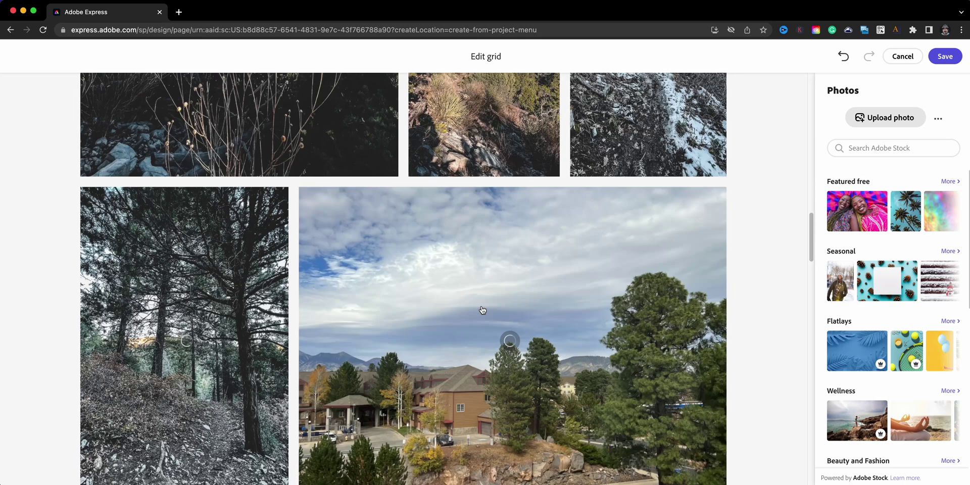
scroll(482, 309, "up", 4)
scroll(480, 310, "down", 9)
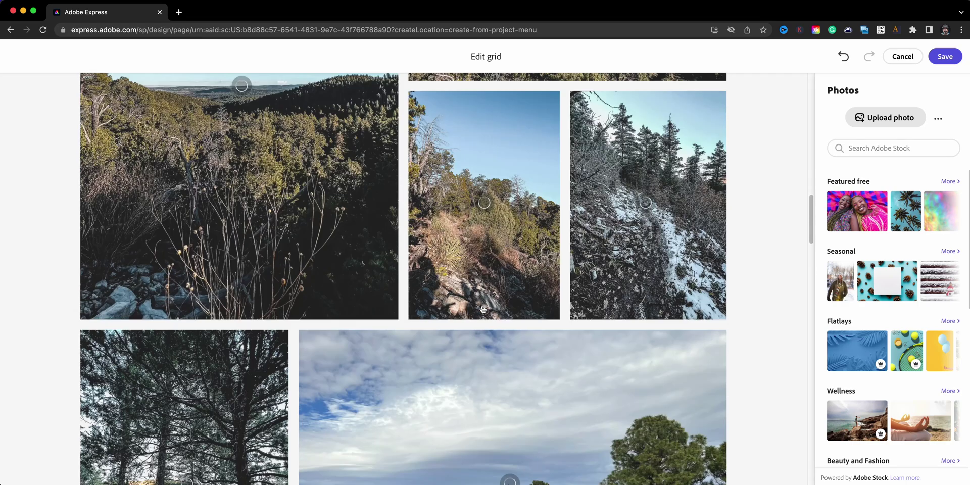
scroll(586, 257, "up", 2)
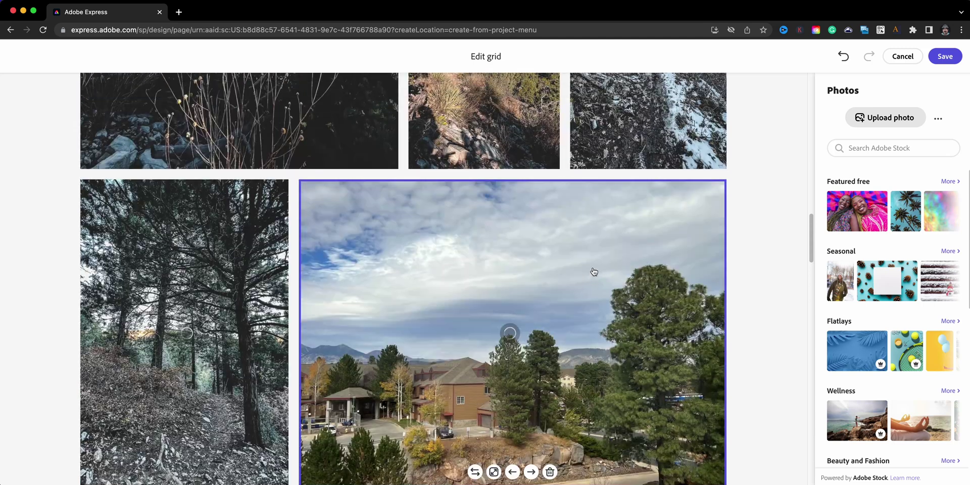
scroll(546, 378, "down", 1)
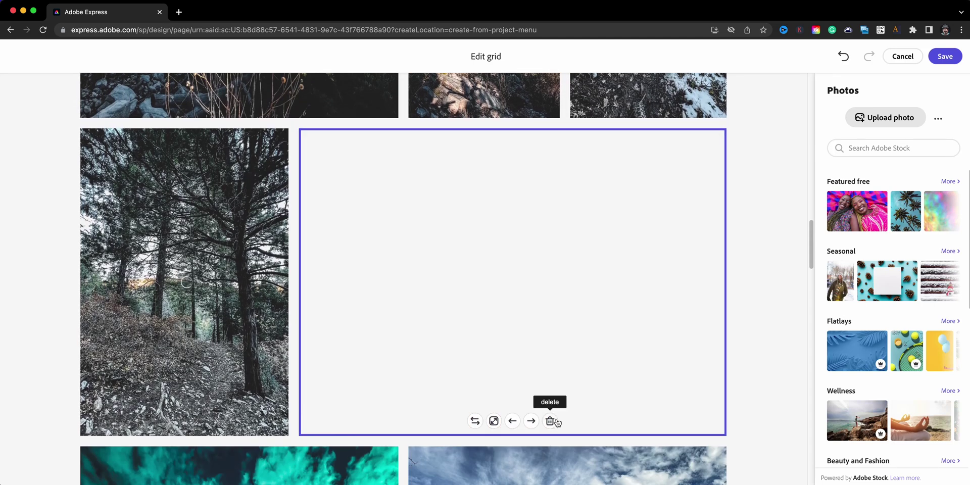
left_click(555, 422)
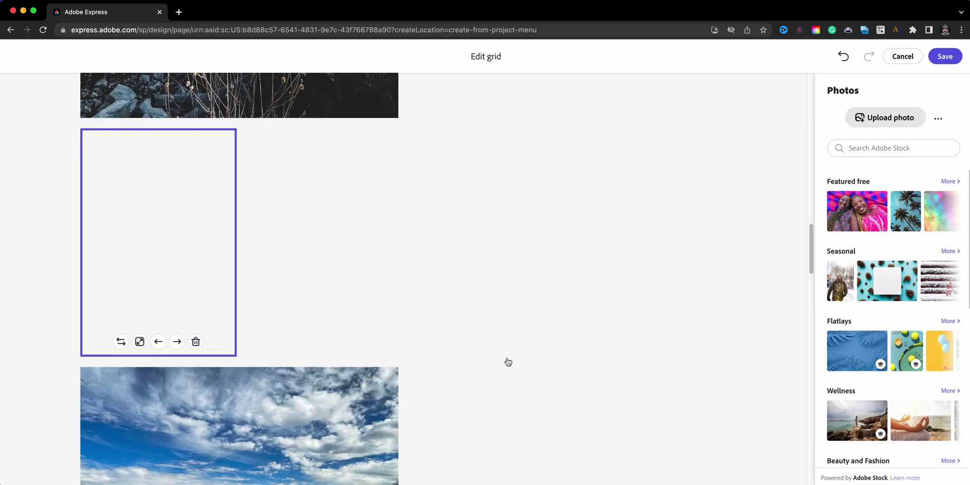
- Select the forest-valley photo and save the grid back into the page
scroll(509, 343, "up", 10)
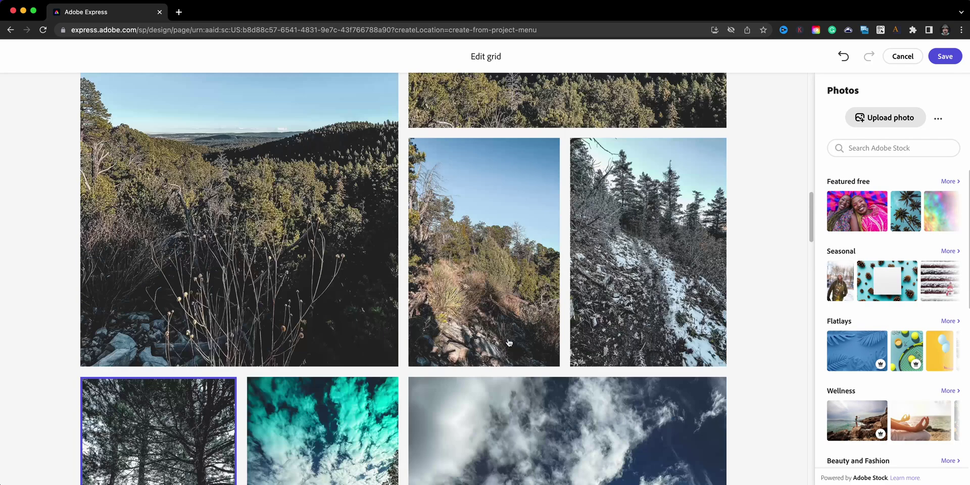
scroll(510, 342, "up", 5)
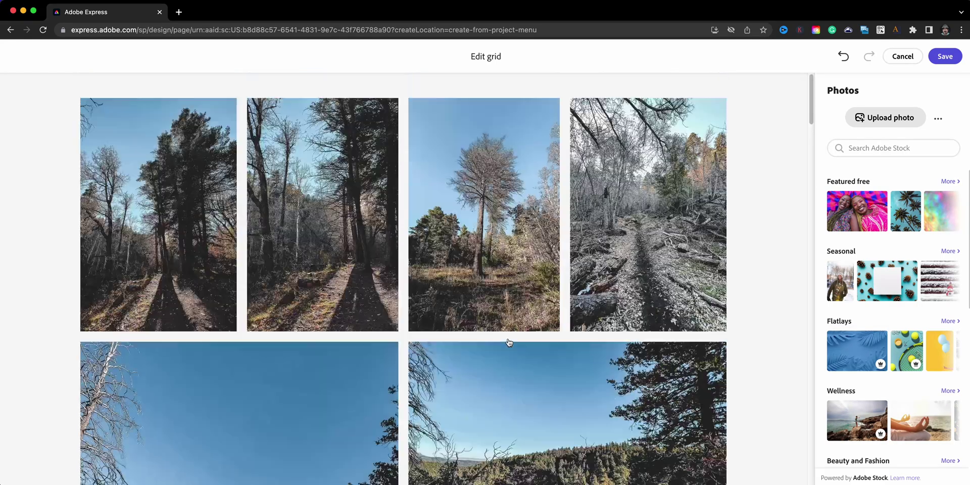
scroll(510, 342, "down", 15)
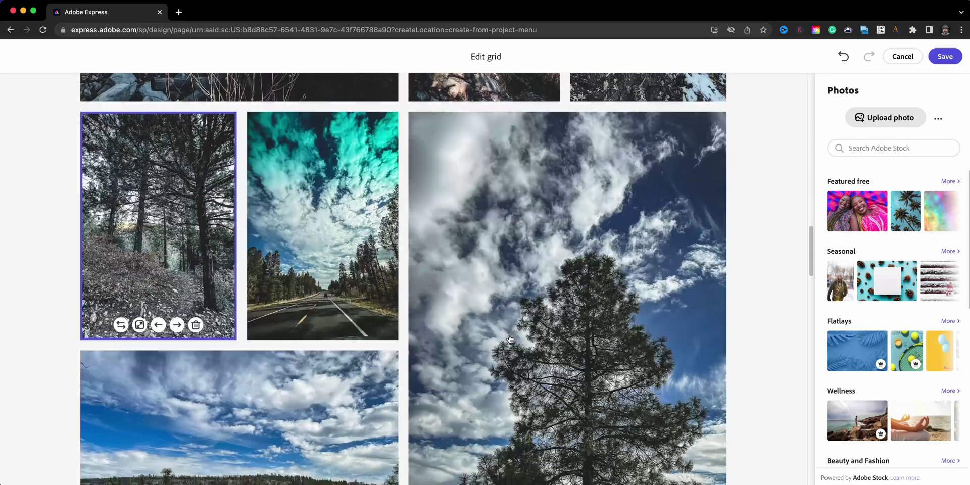
scroll(510, 337, "down", 10)
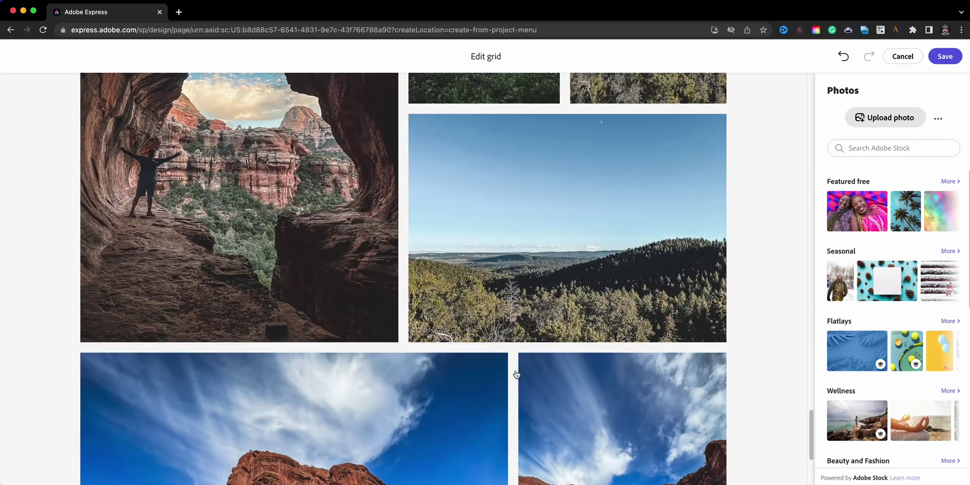
left_click(553, 322)
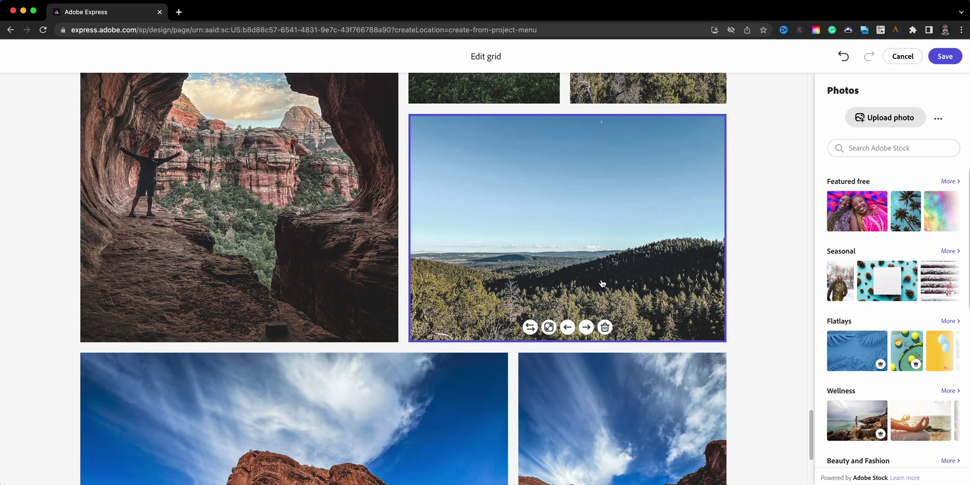
scroll(603, 284, "up", 10)
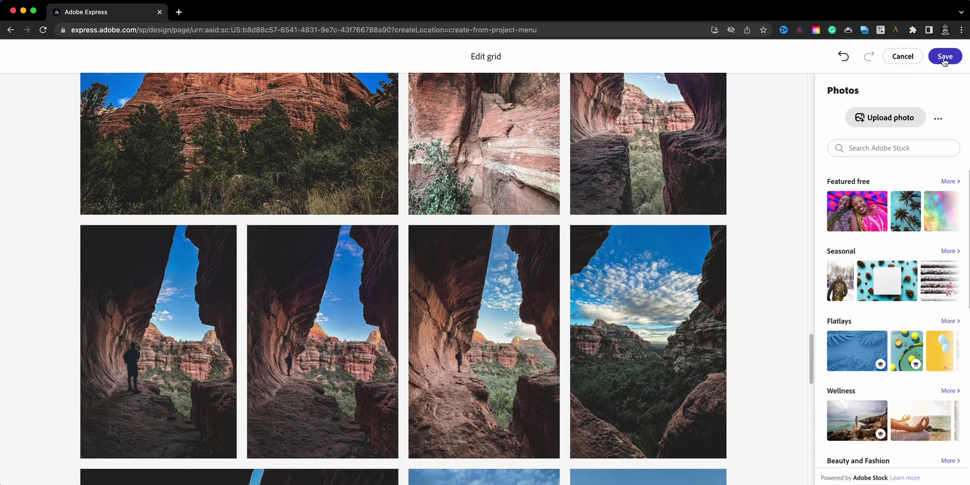
left_click(943, 57)
- Check a grid photo's Image Alt Text settings and close them unchanged
scroll(735, 265, "down", 10)
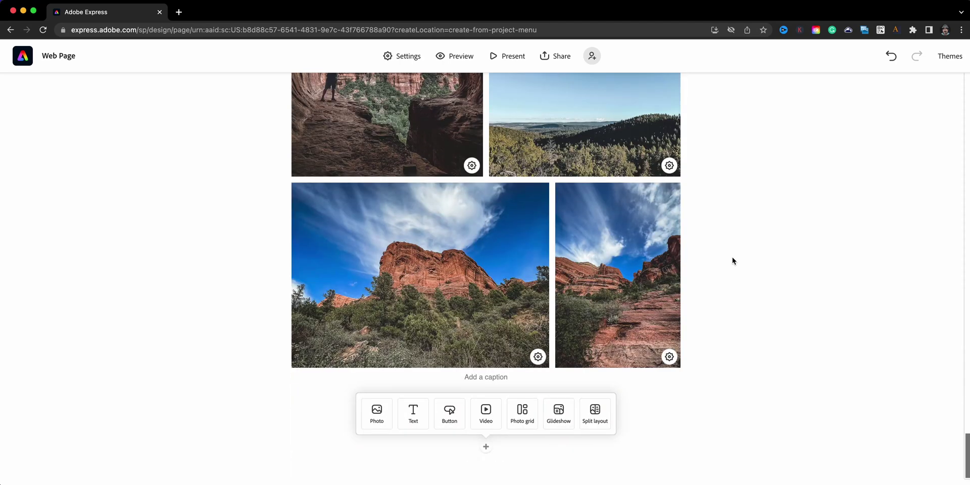
scroll(734, 260, "up", 15)
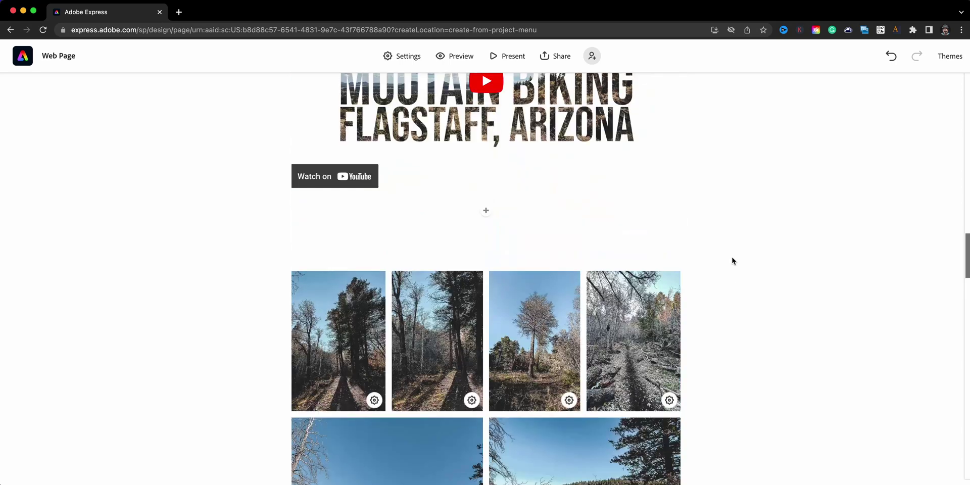
scroll(733, 260, "down", 2)
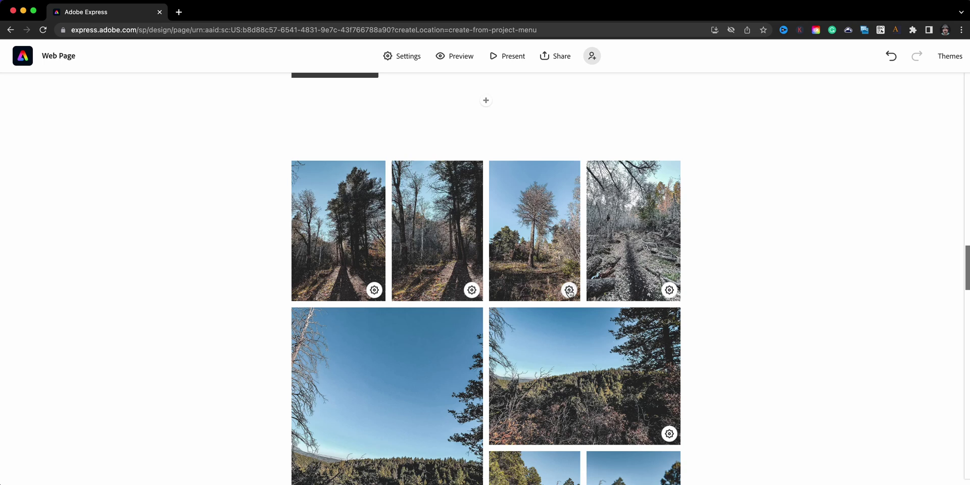
left_click(569, 291)
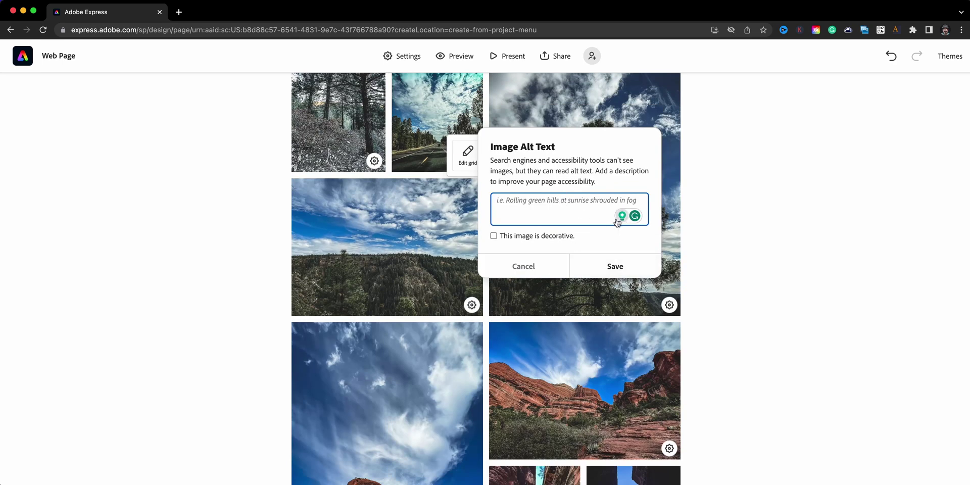
left_click(737, 231)
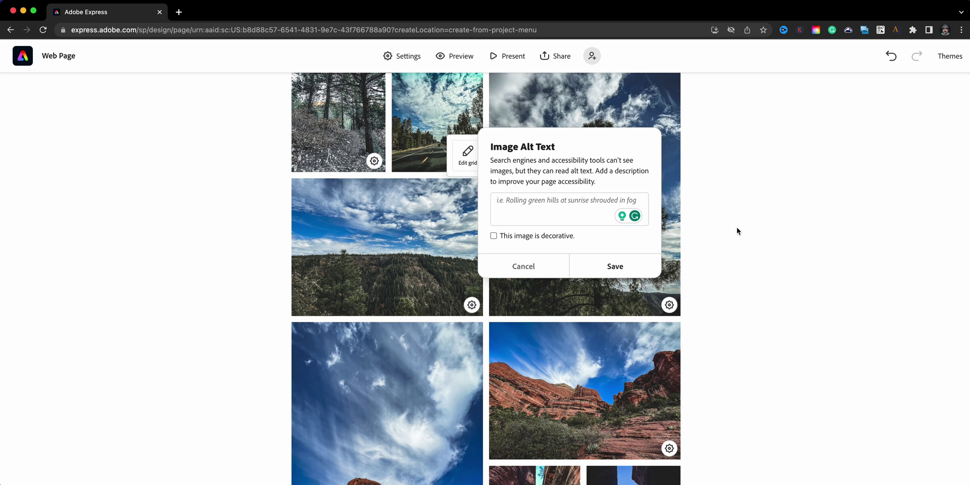
- Add a glideshow section below the photo grid
scroll(717, 283, "down", 5)
scroll(716, 285, "down", 10)
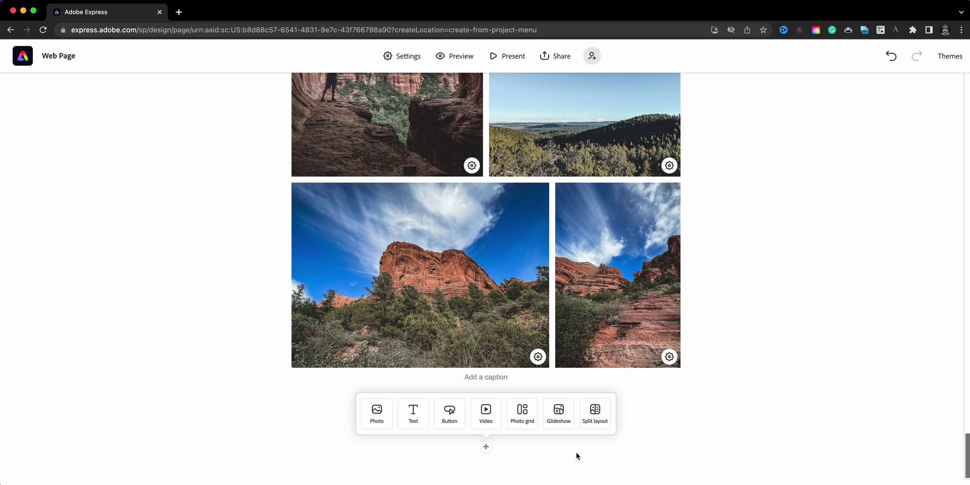
left_click(559, 414)
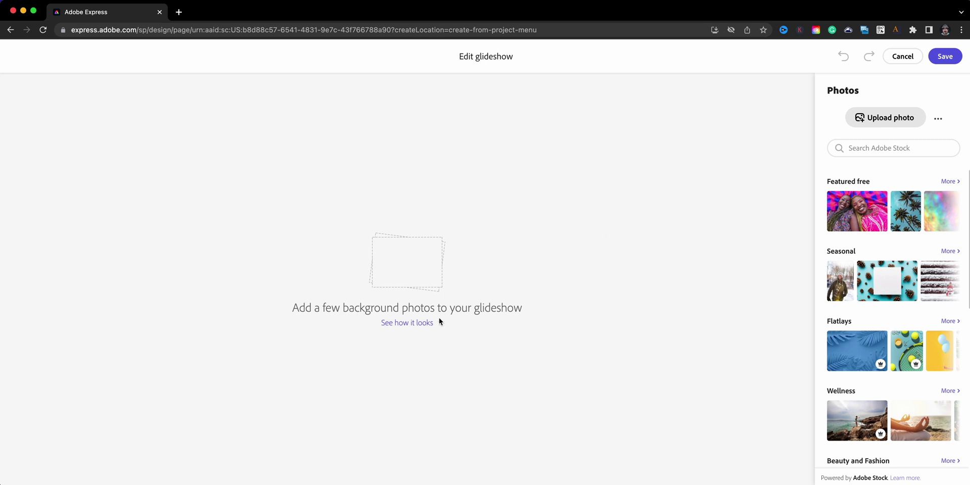
- Upload IMG_8958.jpg, IMG_8962.jpg and IMG_9199.jpg into the glideshow and save it
left_click(858, 118)
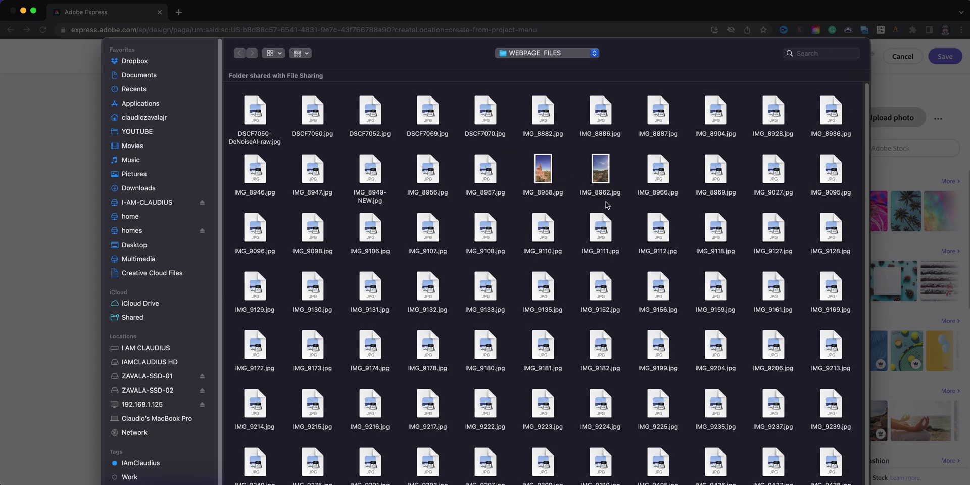
left_click(546, 179)
left_click(606, 177, "super")
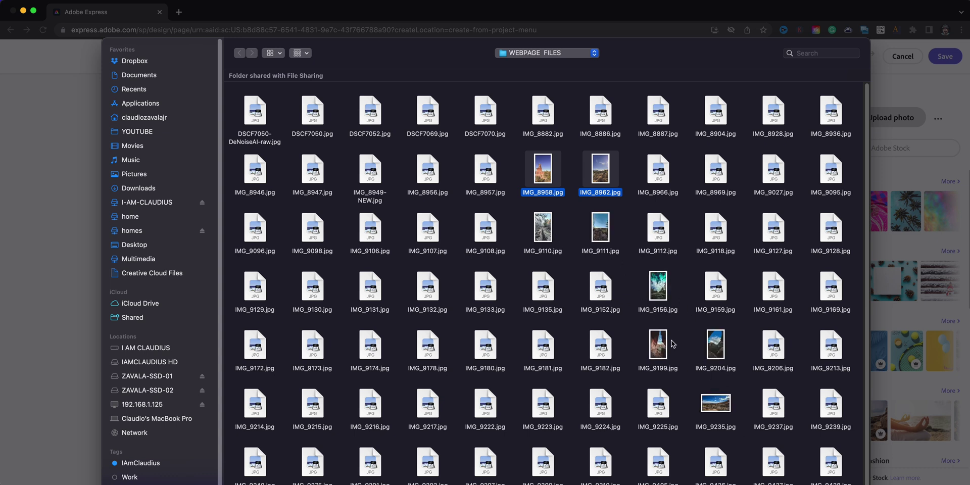
left_click(663, 345, "super")
key("Return")
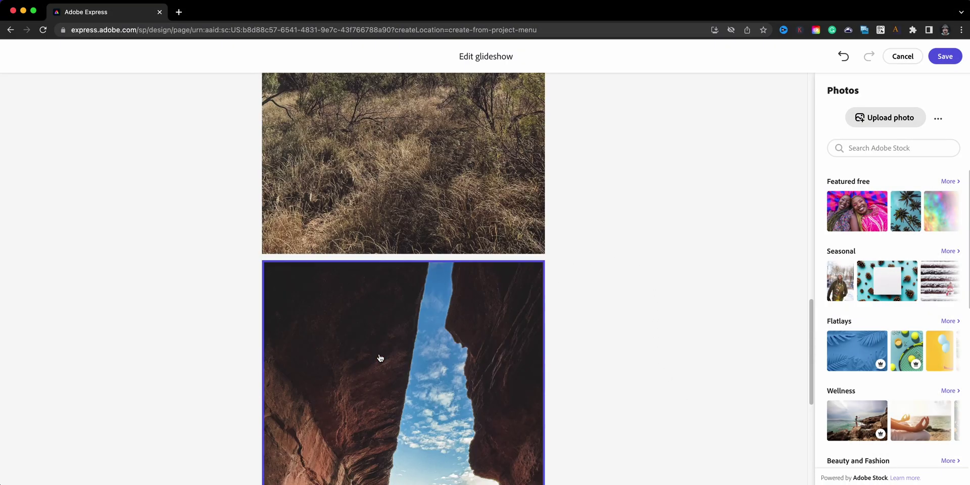
scroll(381, 359, "up", 10)
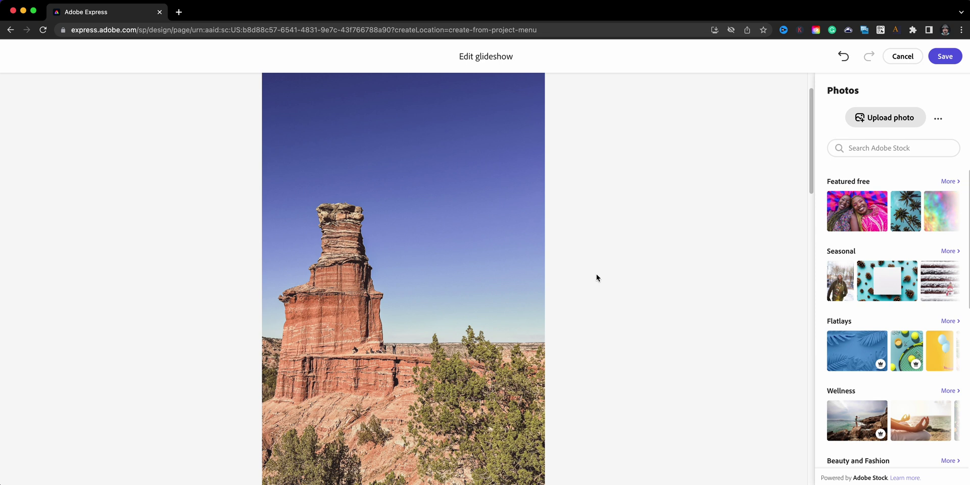
left_click(945, 56)
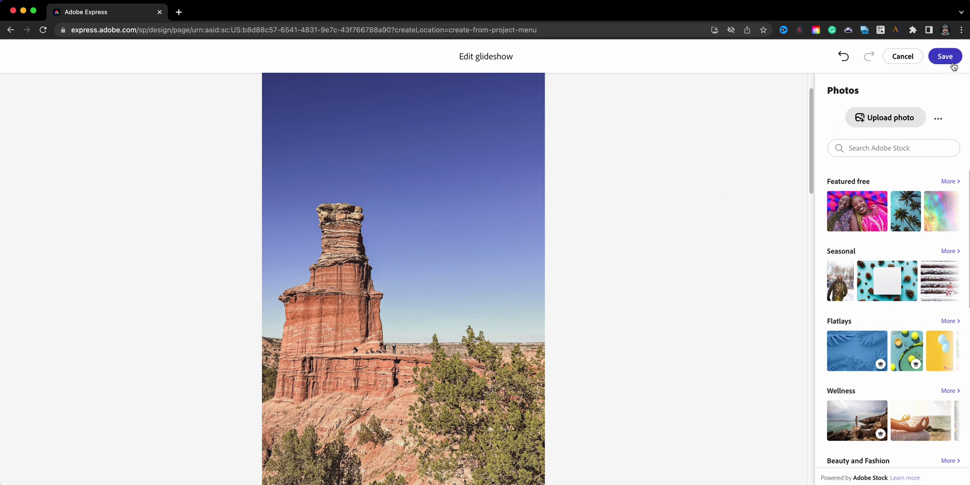
scroll(640, 264, "down", 10)
- Drag the glideshow's translucent text box off the rock tower onto the sky at right
scroll(640, 265, "up", 5)
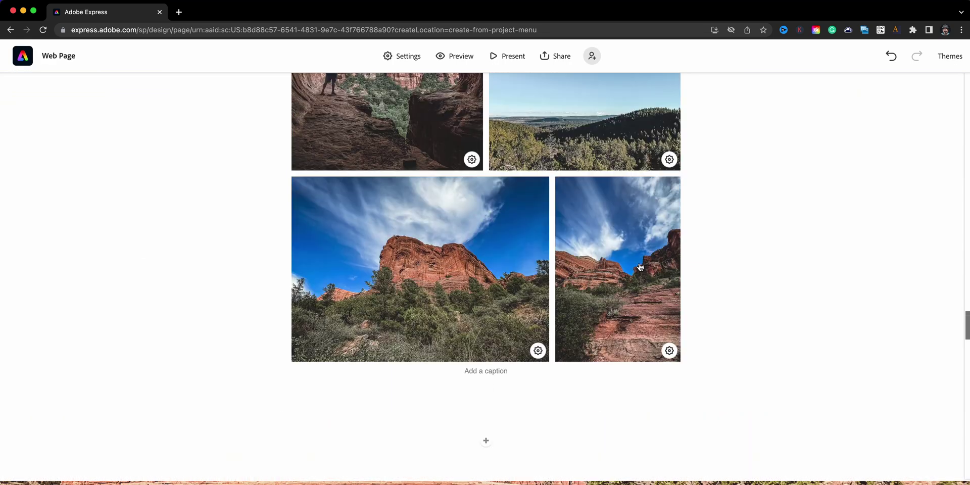
scroll(639, 268, "down", 2)
scroll(640, 268, "down", 10)
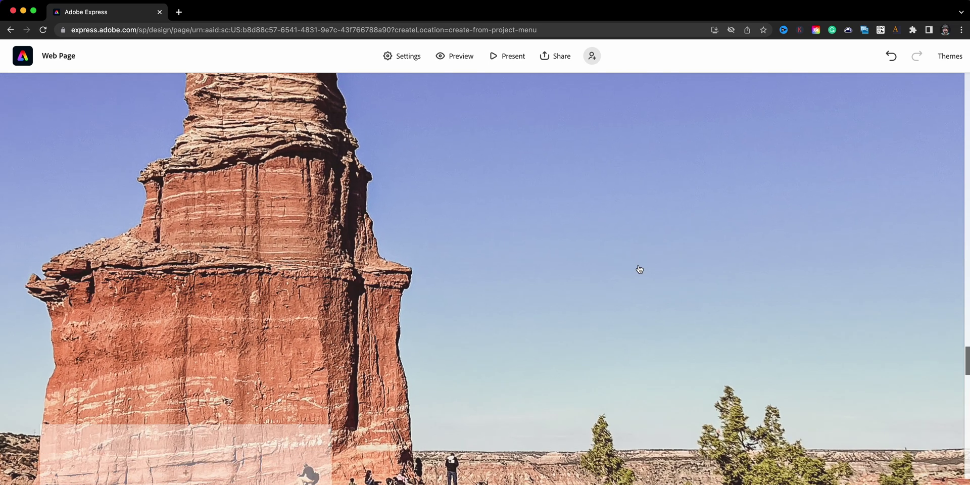
scroll(639, 269, "down", 5)
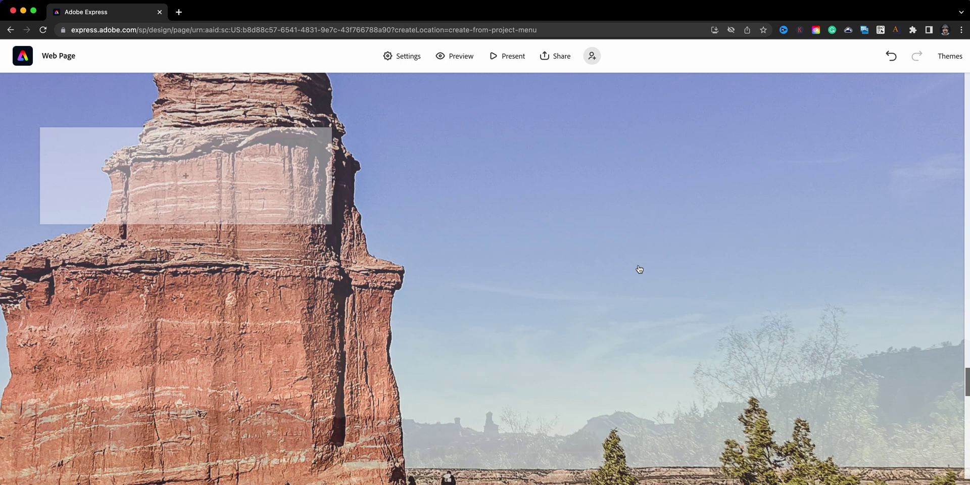
scroll(639, 269, "up", 1)
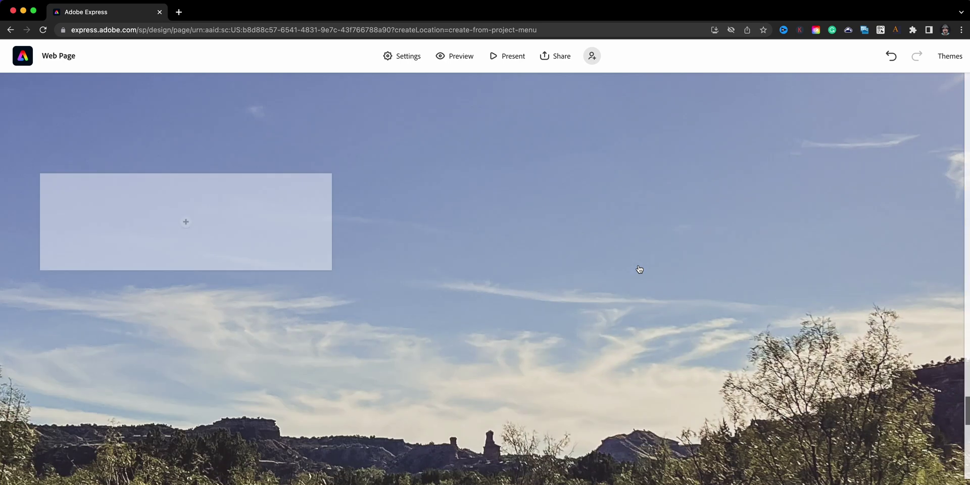
scroll(639, 269, "down", 4)
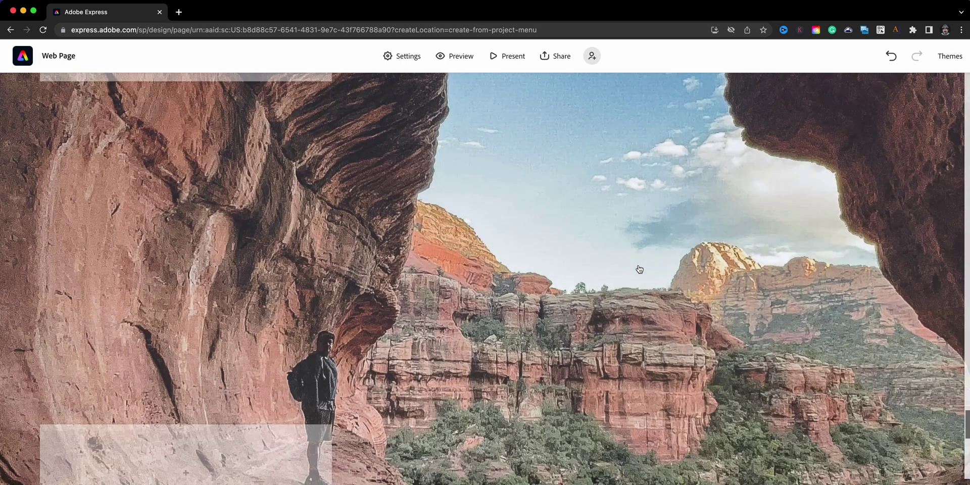
scroll(639, 269, "up", 5)
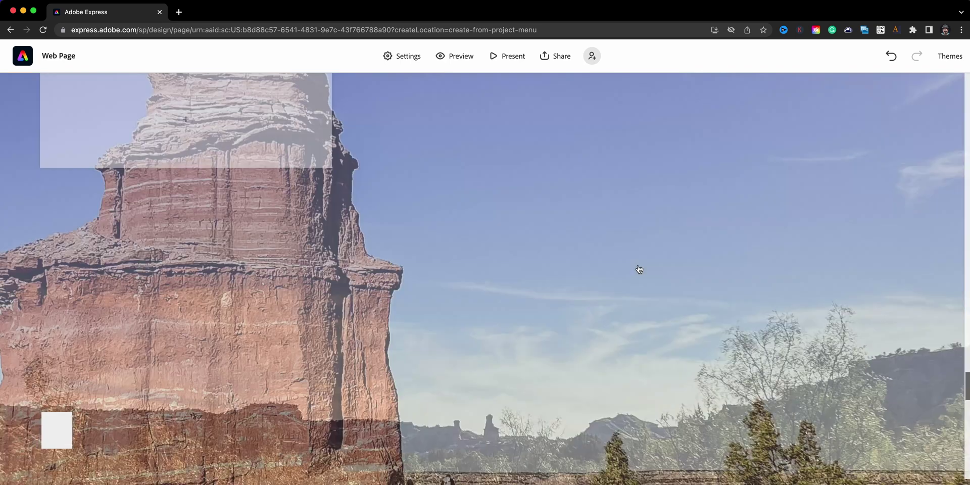
scroll(640, 269, "up", 5)
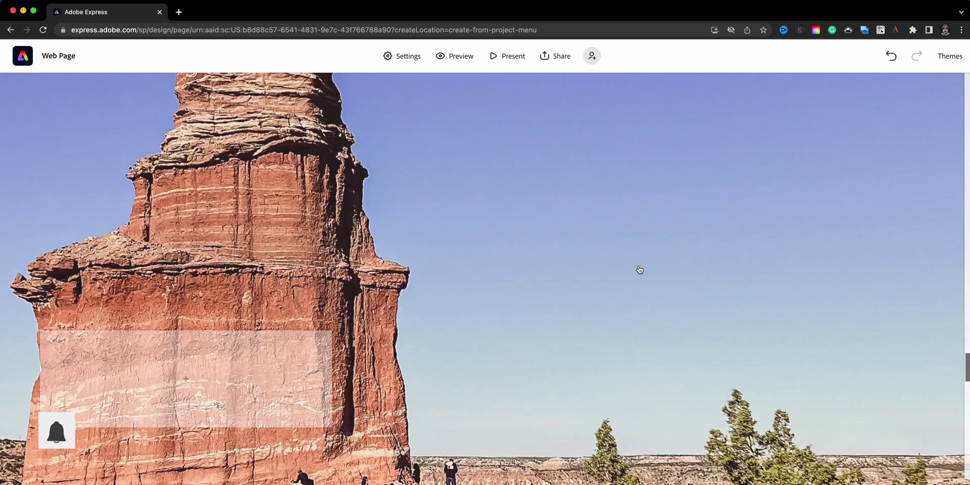
scroll(639, 271, "down", 2)
scroll(639, 271, "down", 2)
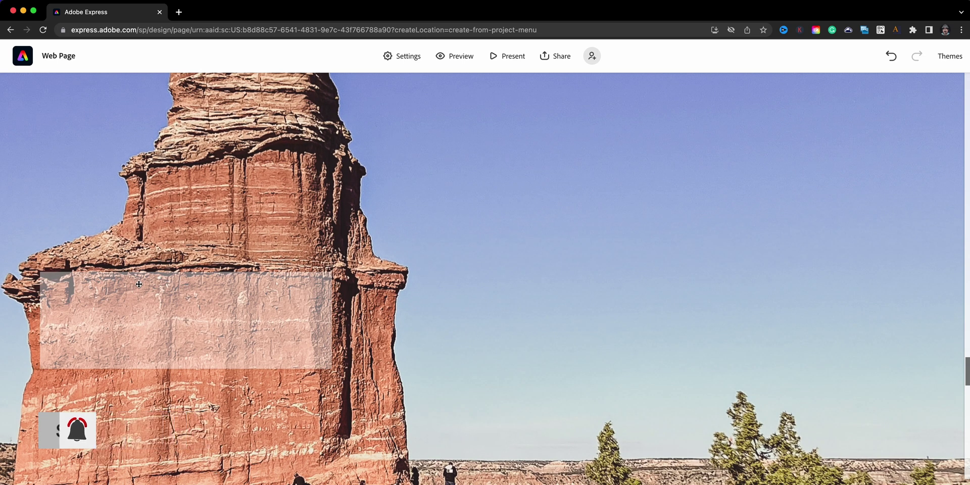
left_click_drag(152, 296, 461, 268)
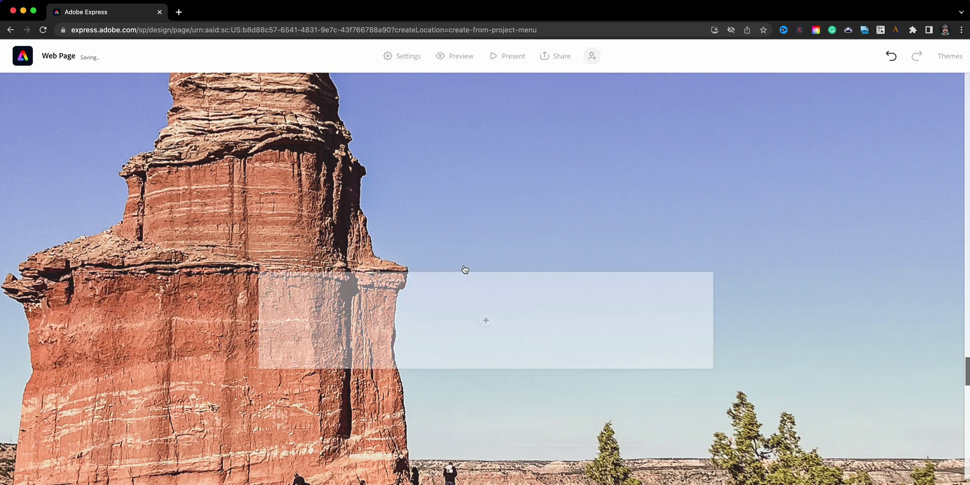
left_click(487, 323)
- Upload IMG_9174.jpg, IMG_9178.jpg and IMG_9180.jpg as canyon photos in the glideshow
left_click(437, 291)
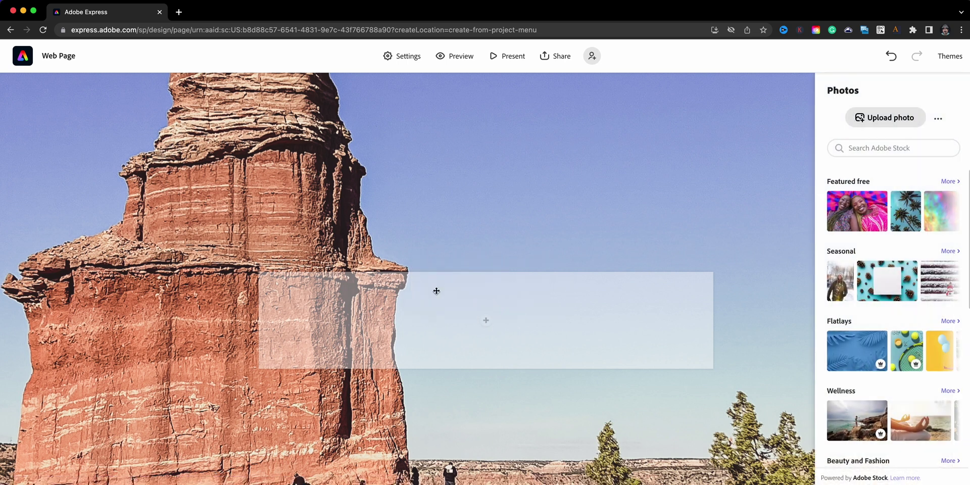
left_click(866, 120)
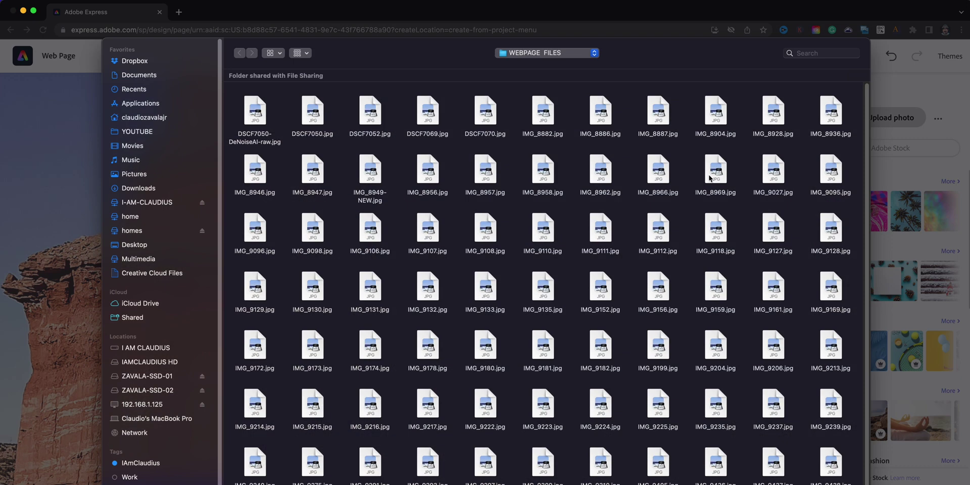
scroll(426, 377, "down", 2)
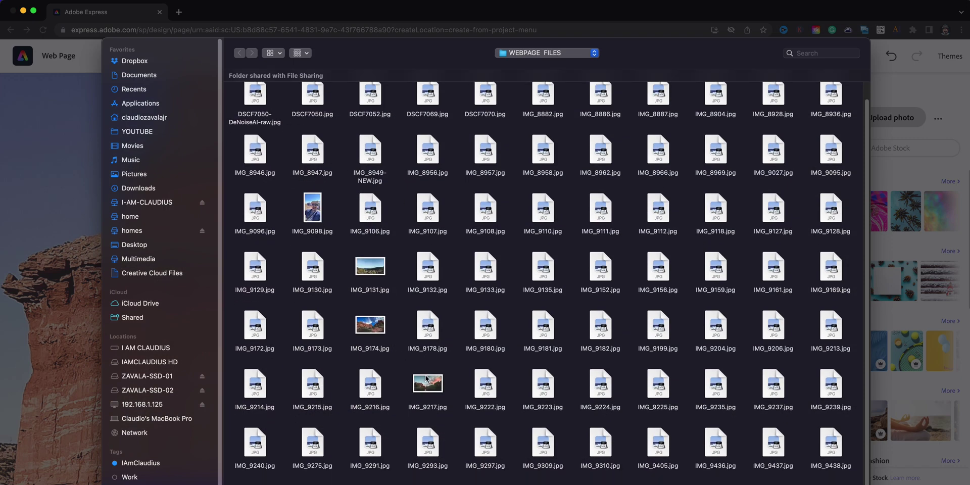
left_click(377, 317)
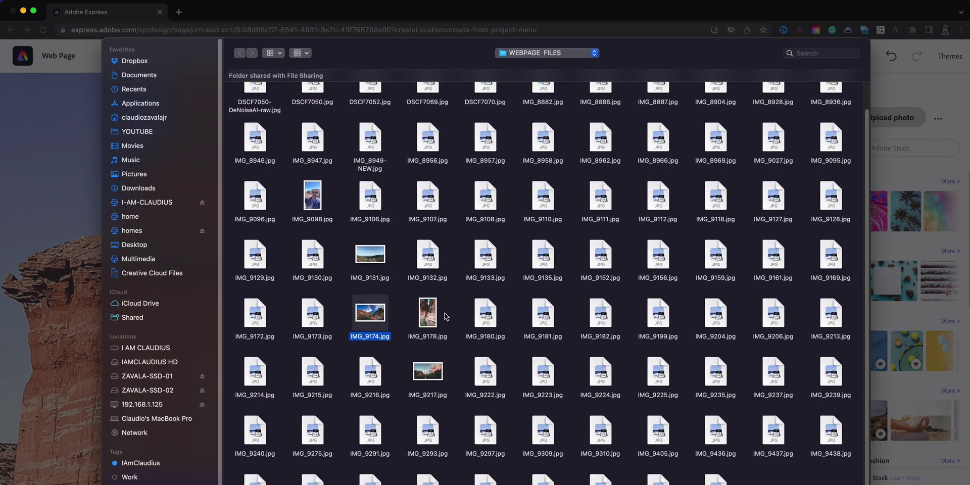
left_click(437, 315, "super")
left_click(485, 314, "super")
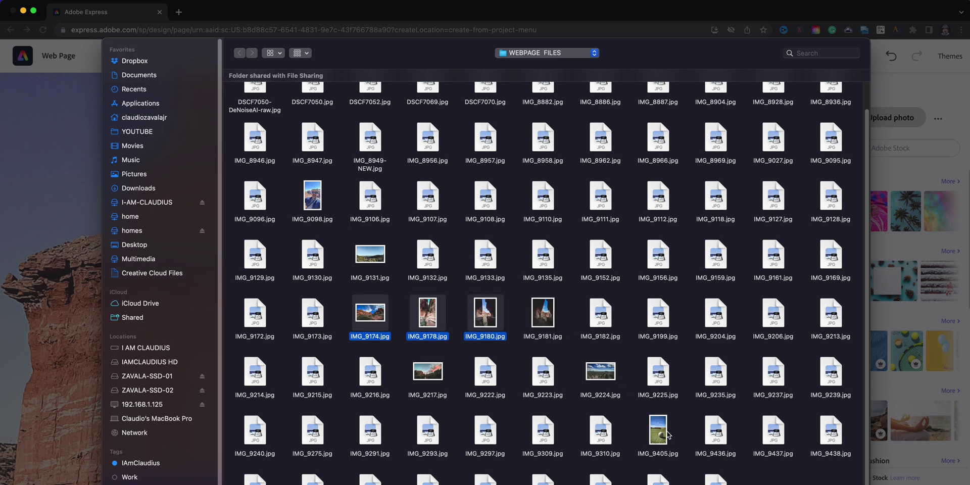
key("Return")
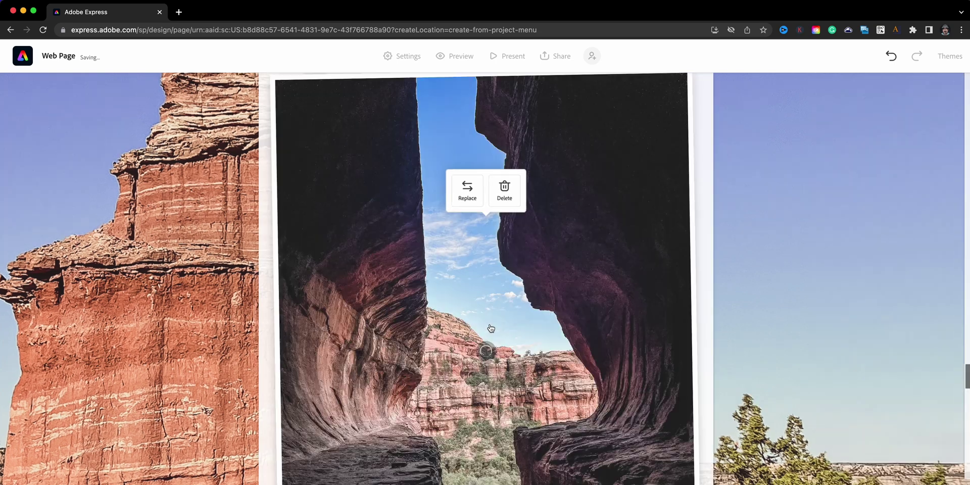
- Add an empty block below the cave photo and centre it over the sky section
scroll(489, 323, "down", 8)
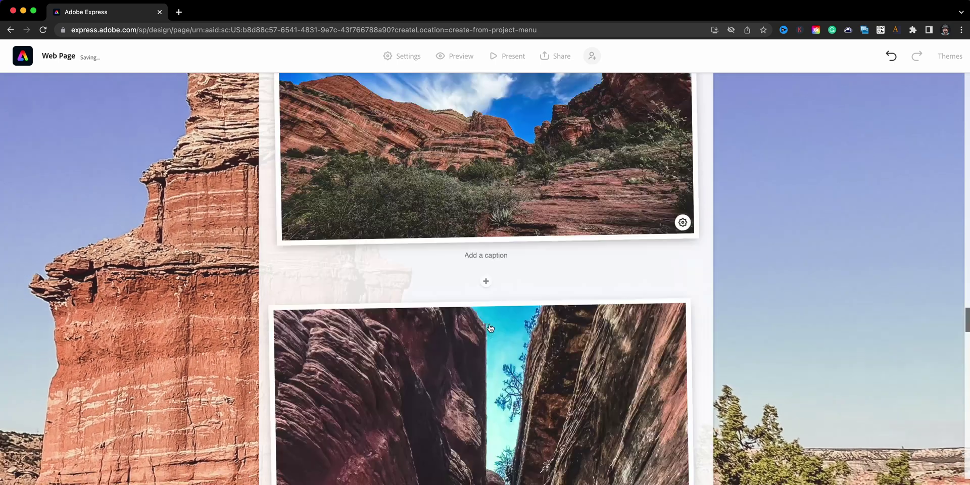
scroll(452, 412, "down", 6)
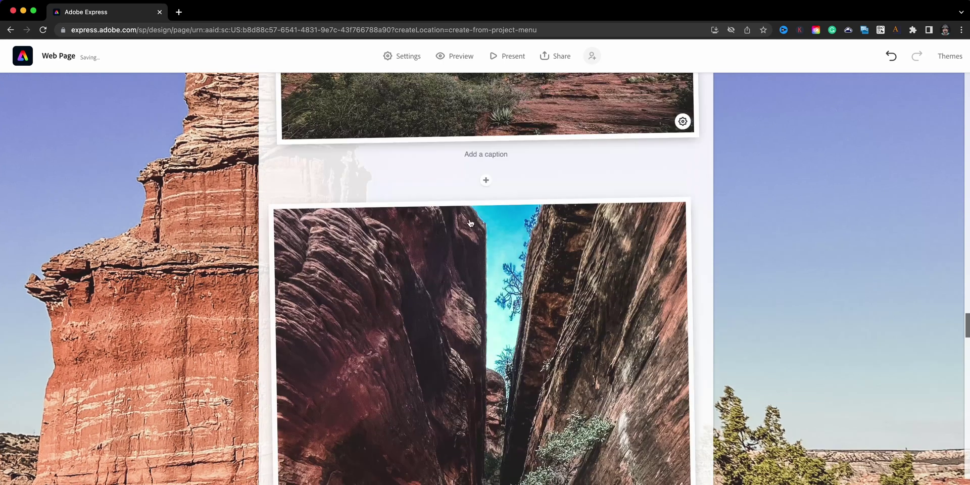
scroll(475, 175, "down", 15)
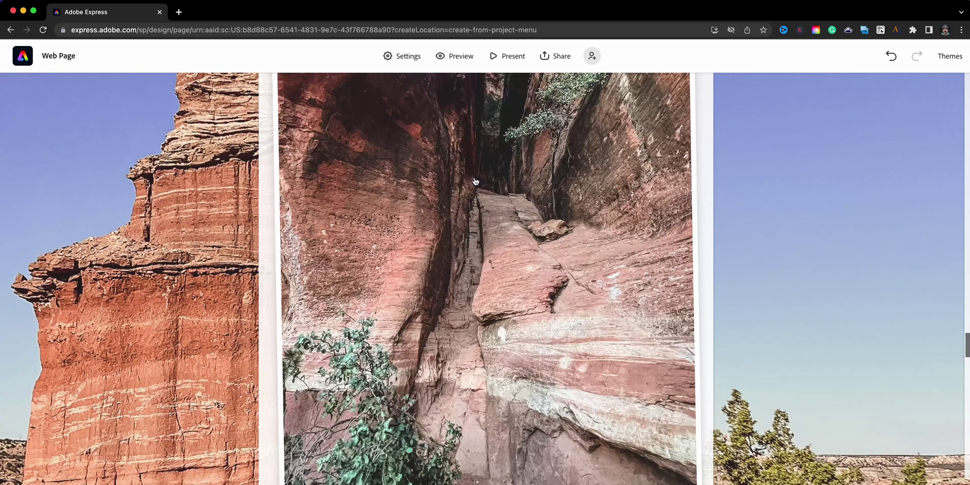
scroll(480, 272, "down", 5)
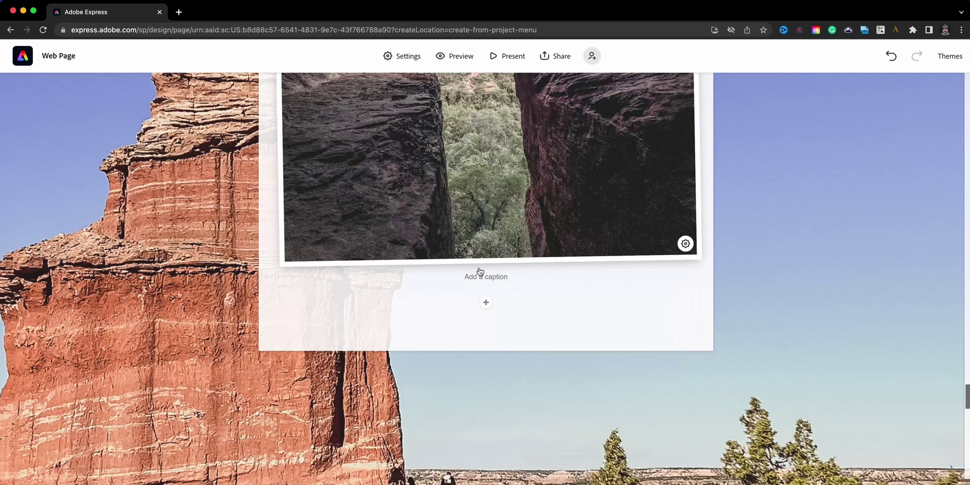
left_click(488, 306)
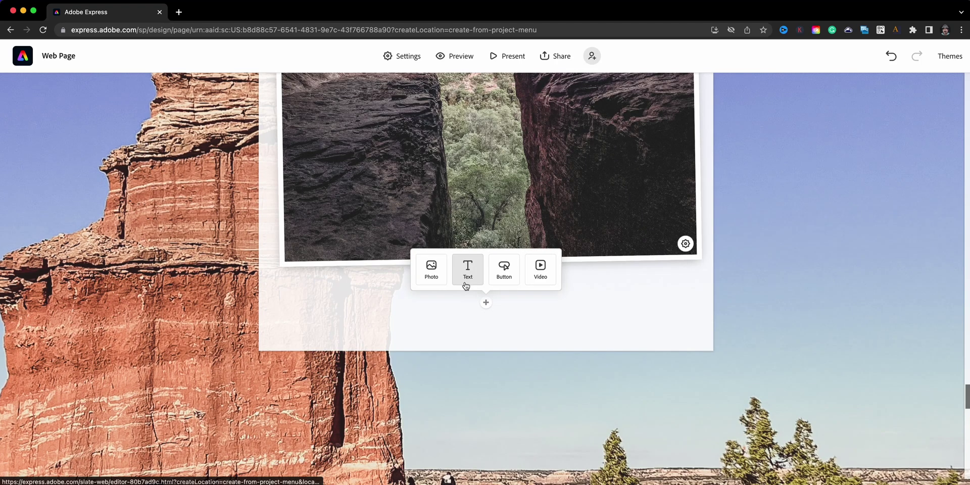
scroll(479, 336, "down", 10)
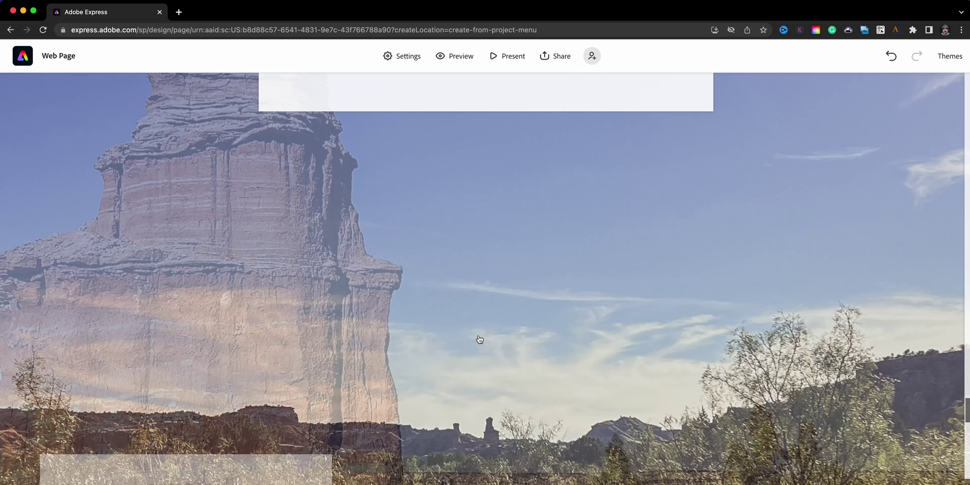
left_click_drag(274, 264, 553, 265)
left_click(484, 299)
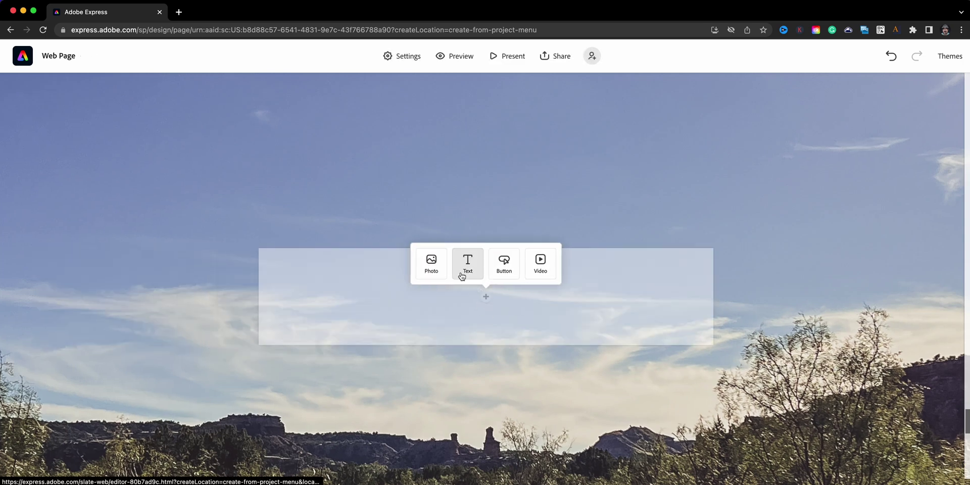
- Upload IMG_8904.jpg, DSCF7052.jpg and IMG_8957.jpg from WEBPAGE FILES into the sky-section block
left_click(431, 262)
left_click(886, 117)
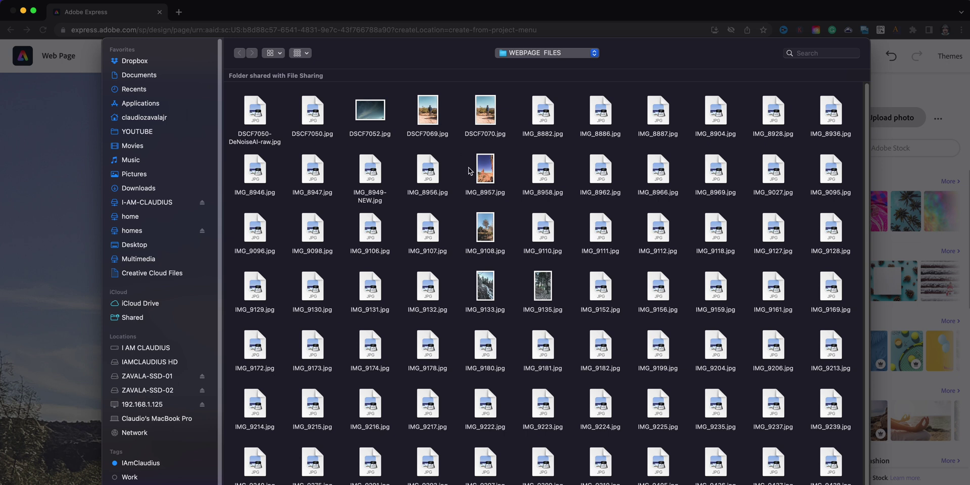
left_click(488, 175)
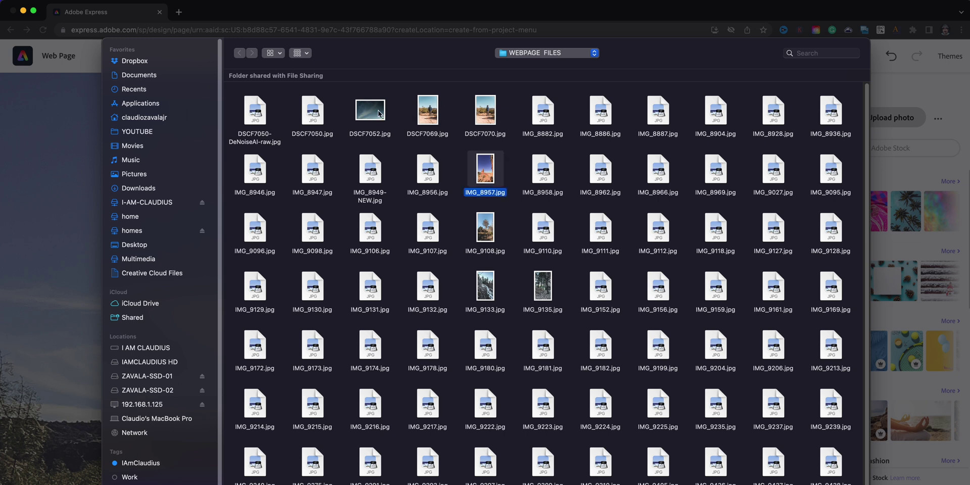
left_click(361, 118, "super")
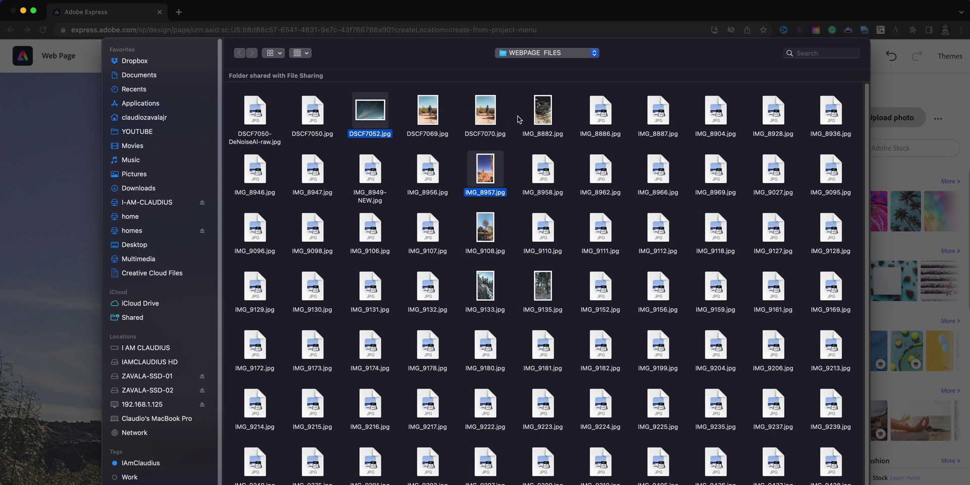
left_click(528, 90)
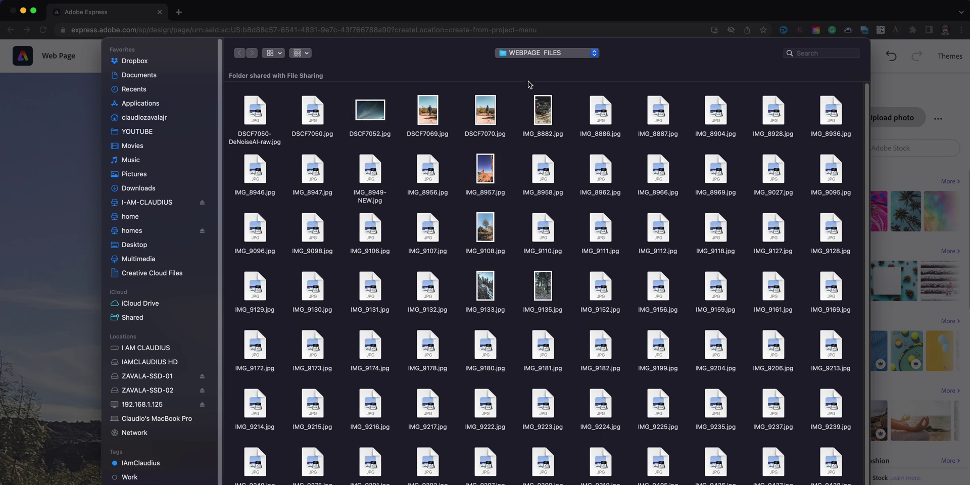
left_click(720, 119)
left_click(374, 116, "super")
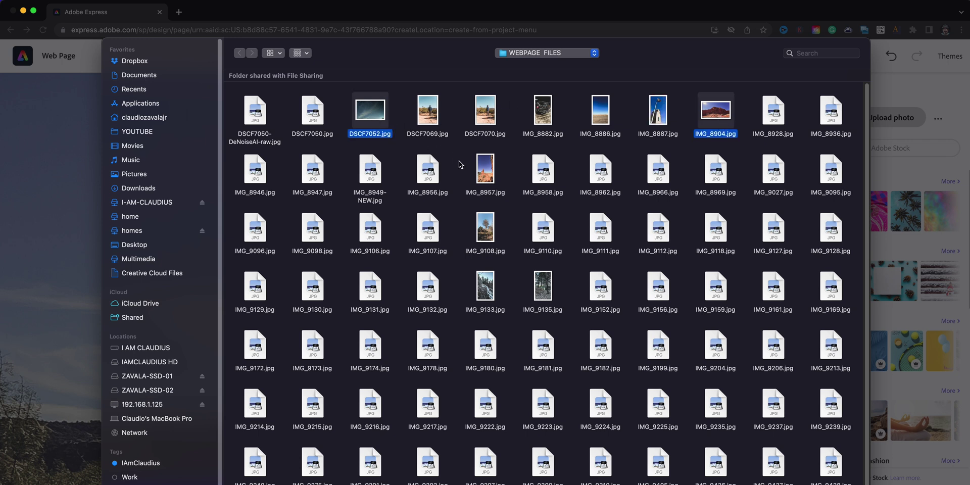
left_click(493, 178, "super")
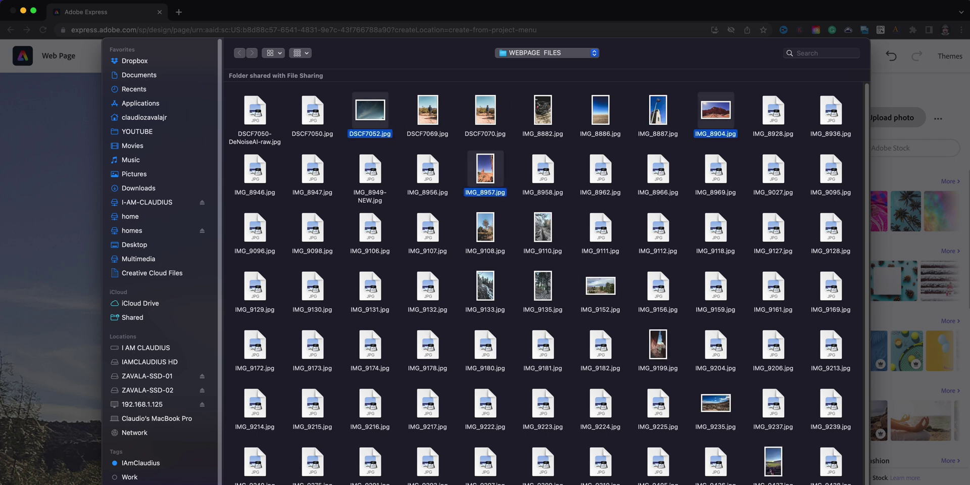
key("Return")
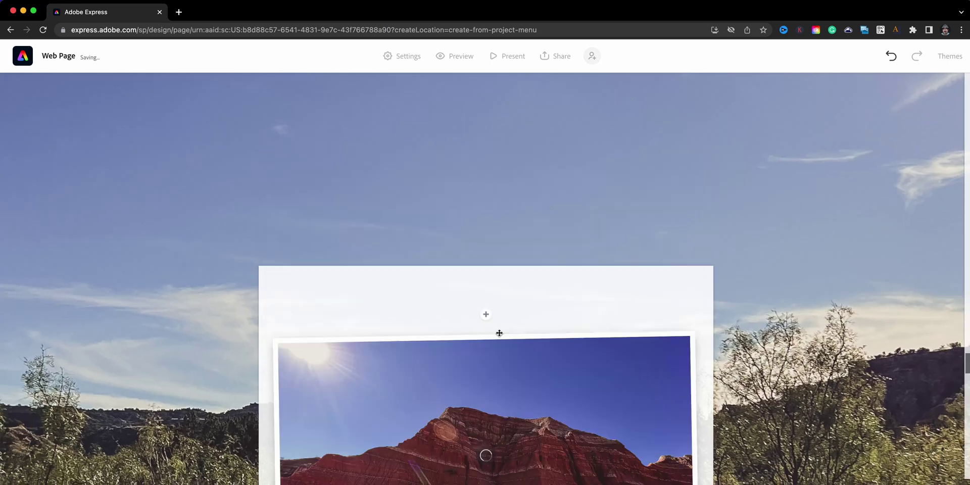
- Move the empty translucent box to the centre of the canyon background section
scroll(500, 333, "down", 20)
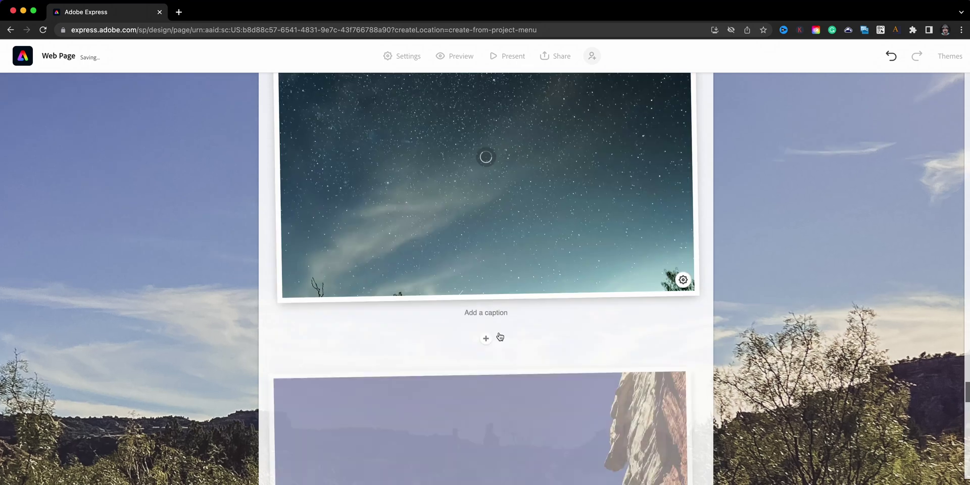
scroll(500, 338, "down", 5)
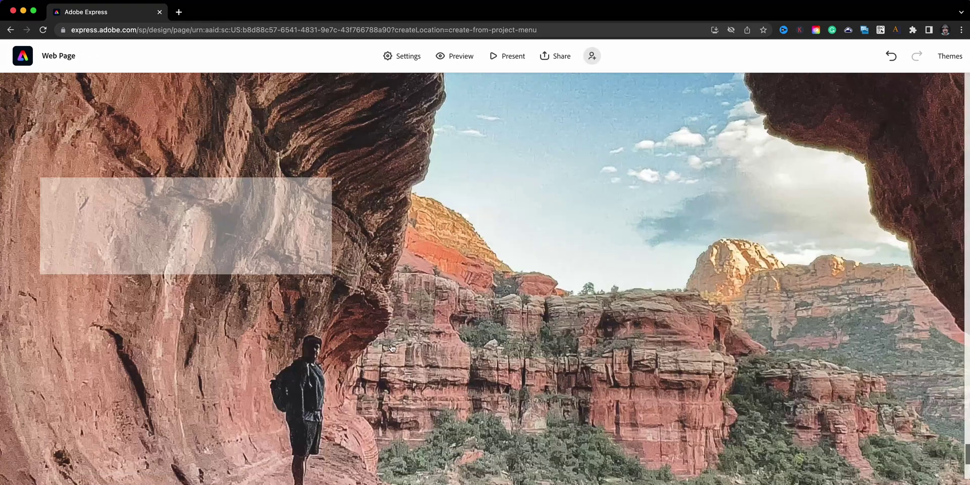
left_click_drag(236, 229, 513, 241)
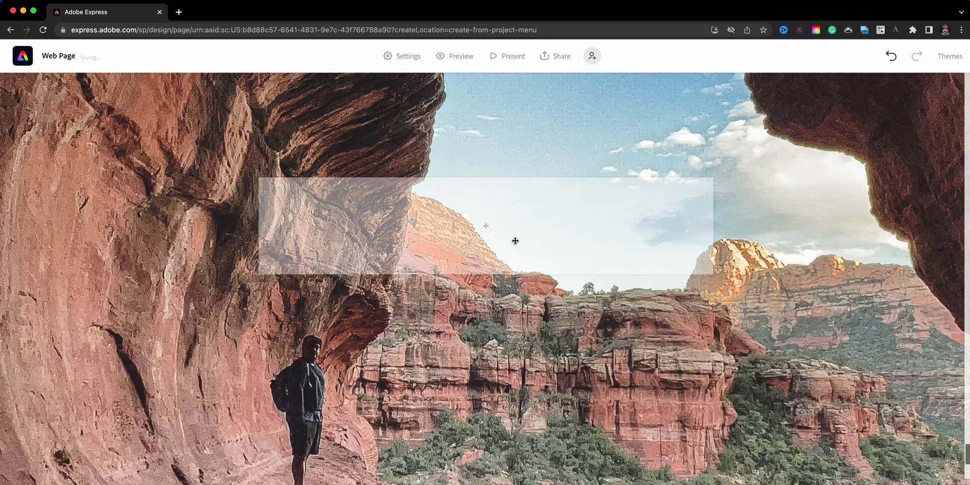
- Add a Split layout section at the end of the page
left_click(484, 228)
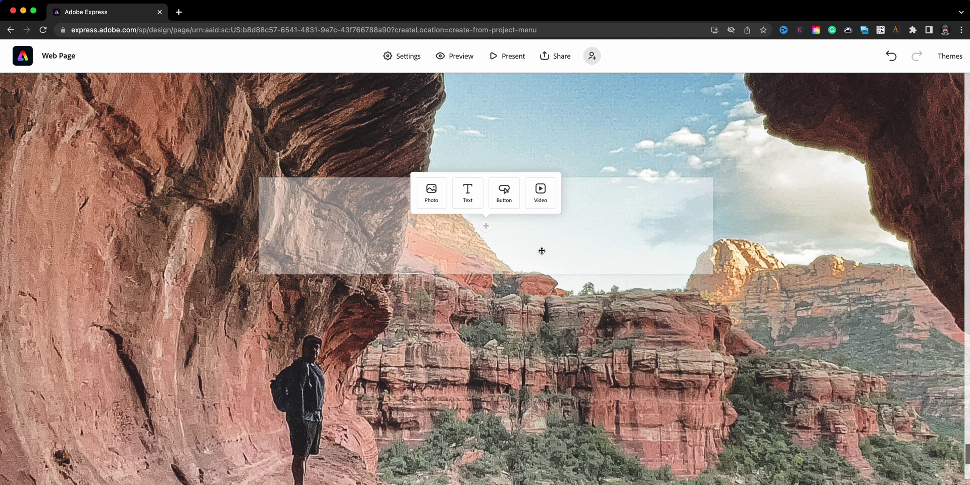
scroll(533, 251, "down", 10)
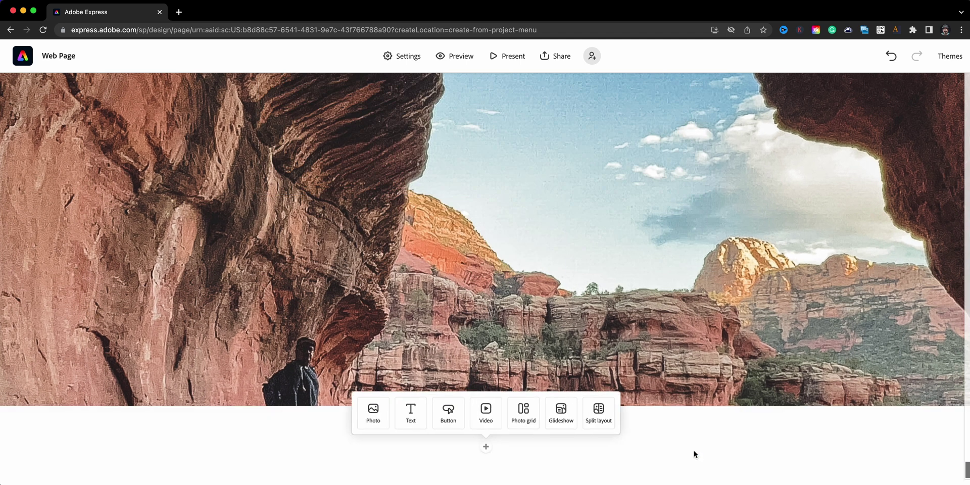
left_click(591, 422)
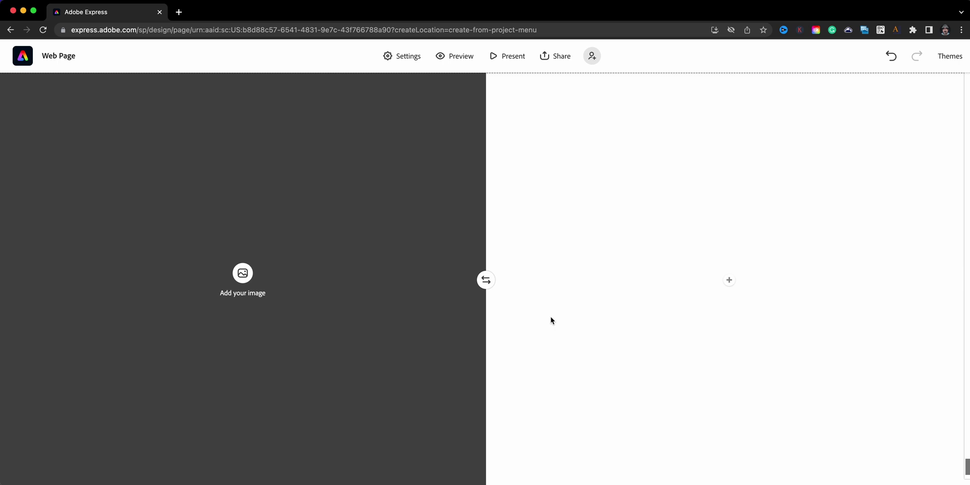
- Upload the night-sky photo DSCF7050-DeNoiseAI-raw.jpg into the split section's left half
left_click(250, 278)
left_click(863, 122)
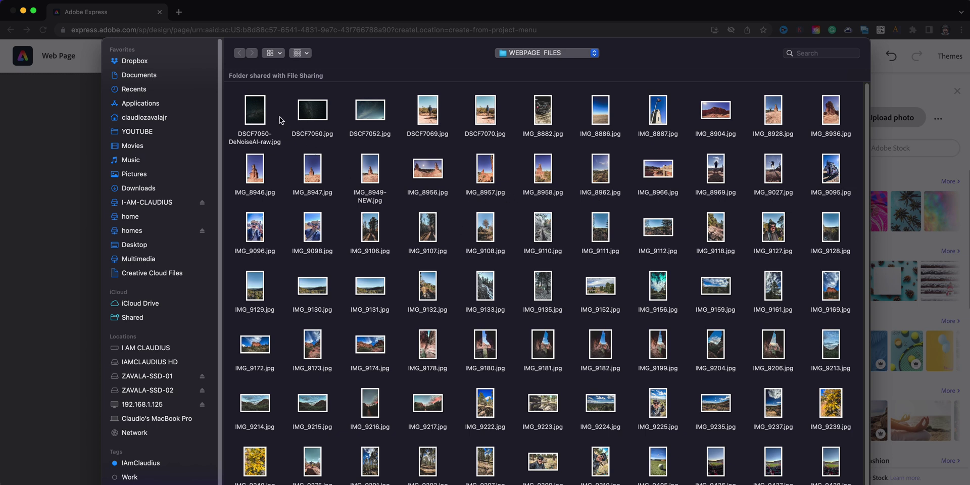
left_click(261, 123)
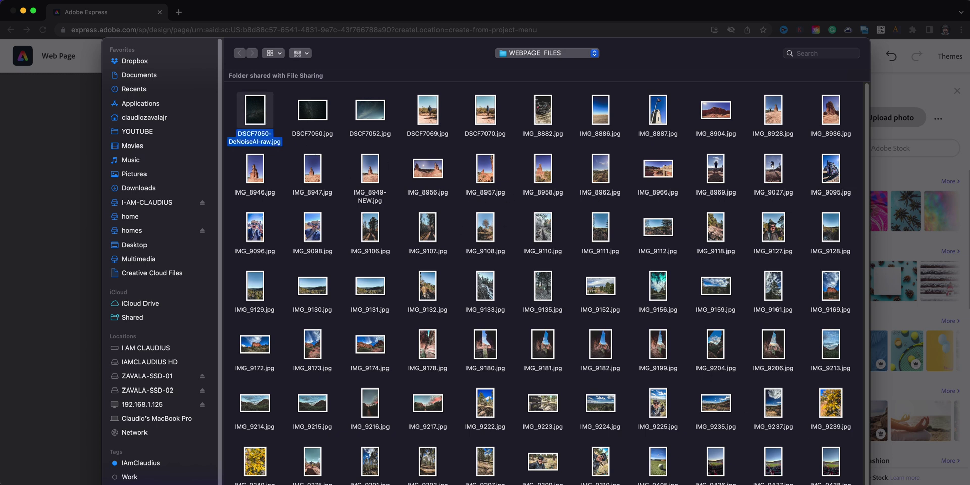
key("Return")
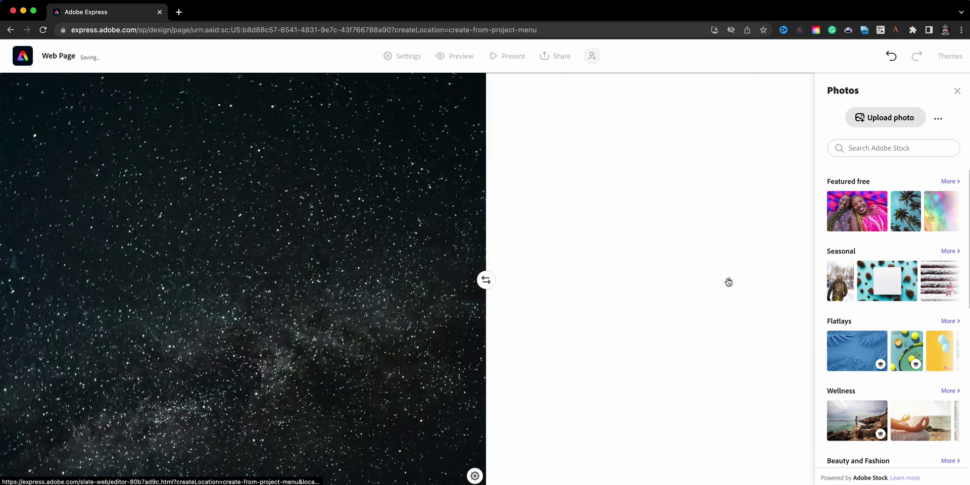
- Add a centred H1 heading 'Nightime Photography' in the split section's right half
left_click(728, 281)
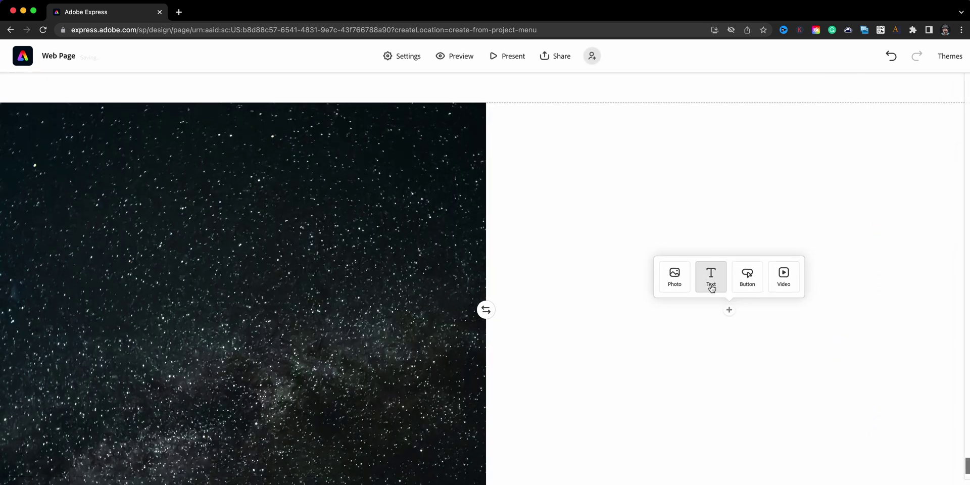
left_click(712, 287)
type("Nightime Photo")
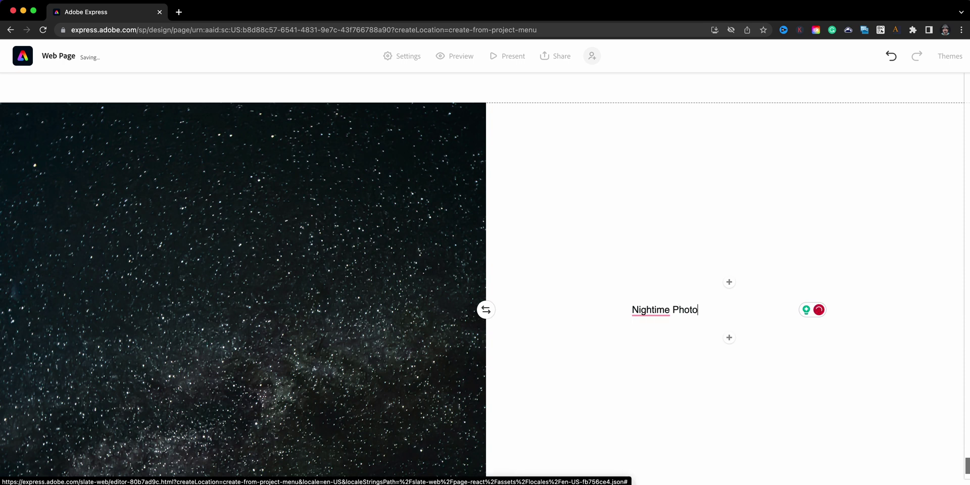
type("grpahy")
key("BackSpace")
type("aphy")
left_click(717, 309)
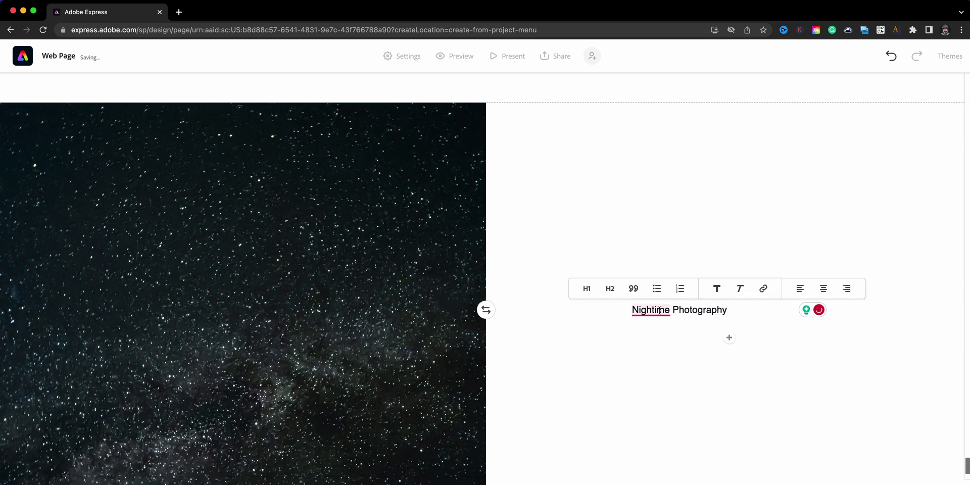
left_click(823, 288)
scroll(758, 283, "down", 2)
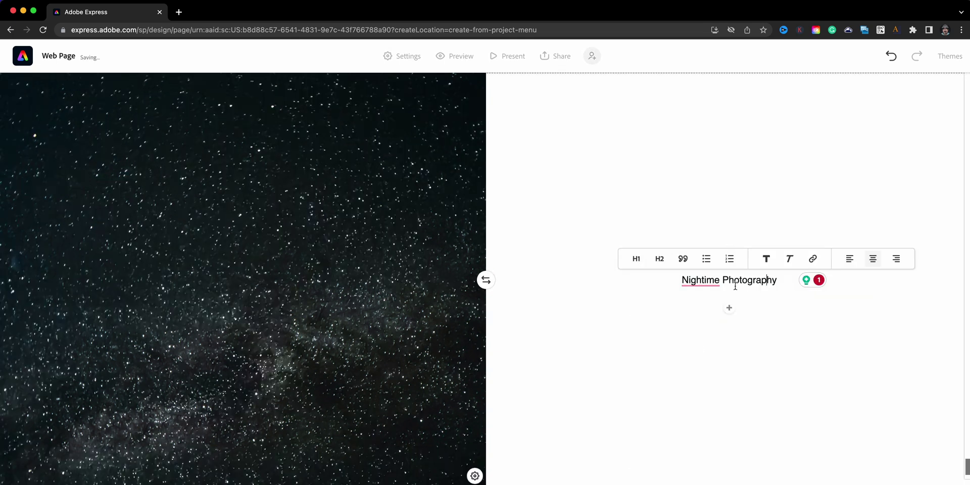
left_click(606, 259)
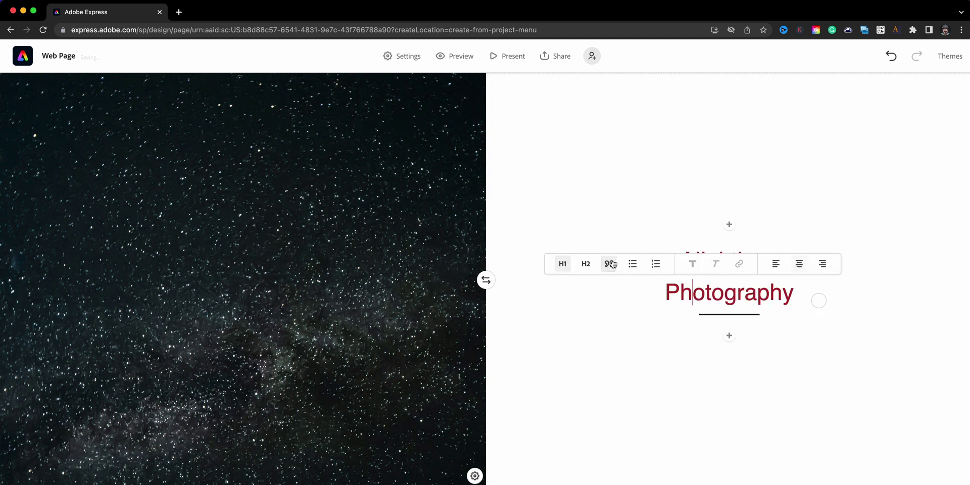
scroll(717, 341, "down", 3)
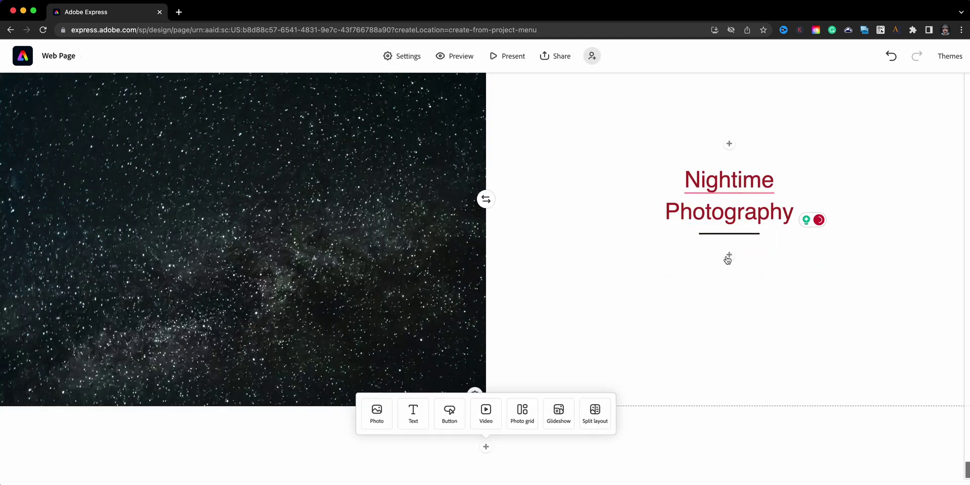
left_click(727, 258)
- Upload two night-sky photos below the Nightime Photography heading and review the section
left_click(681, 221)
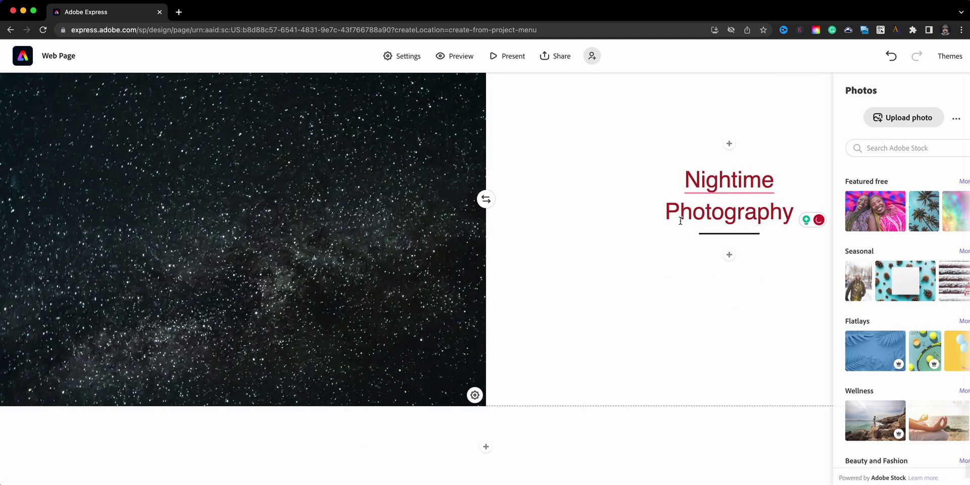
left_click(904, 109)
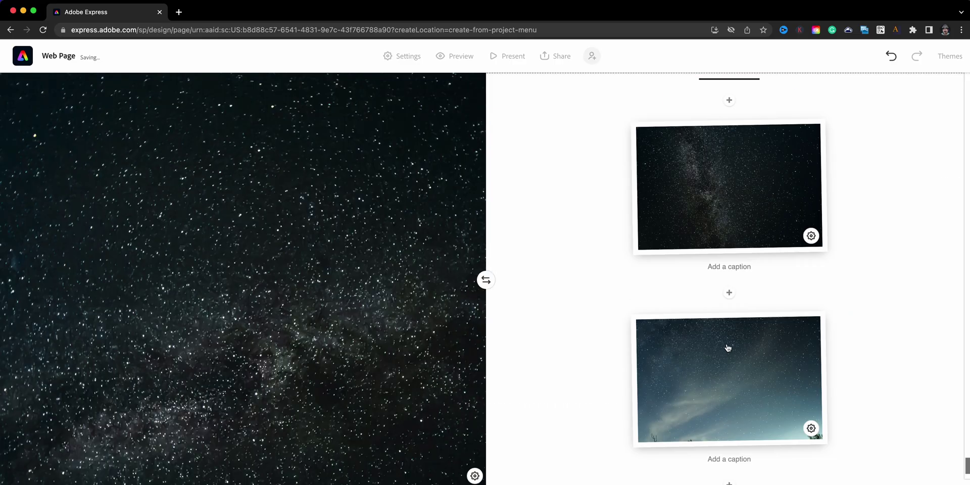
scroll(728, 349, "up", 2)
scroll(727, 349, "down", 5)
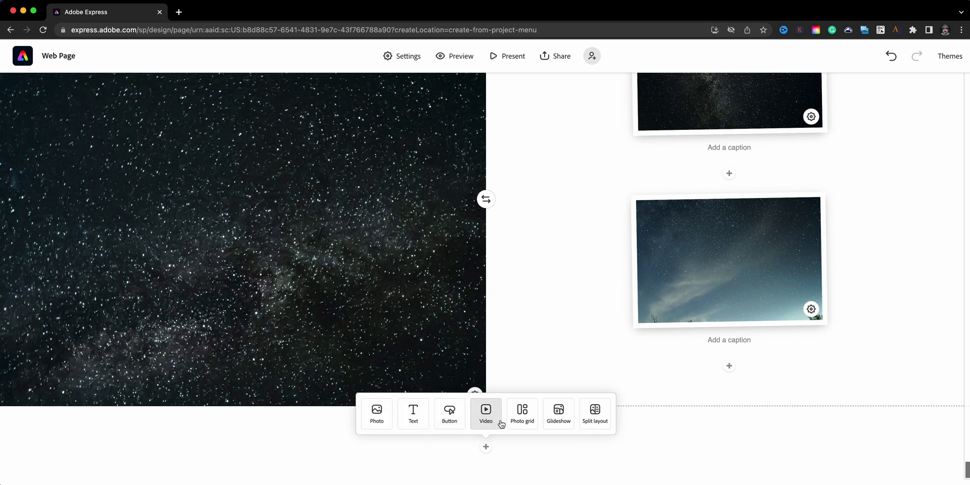
scroll(647, 402, "up", 5)
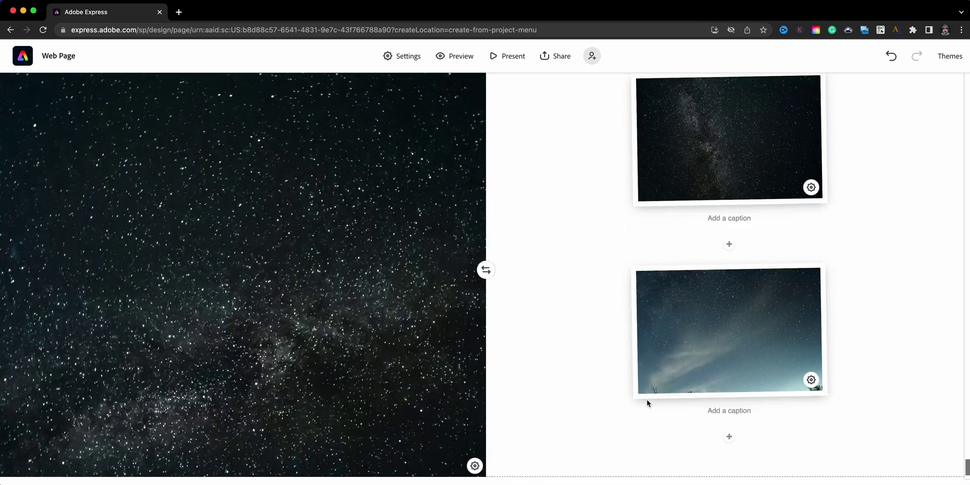
scroll(649, 400, "up", 1)
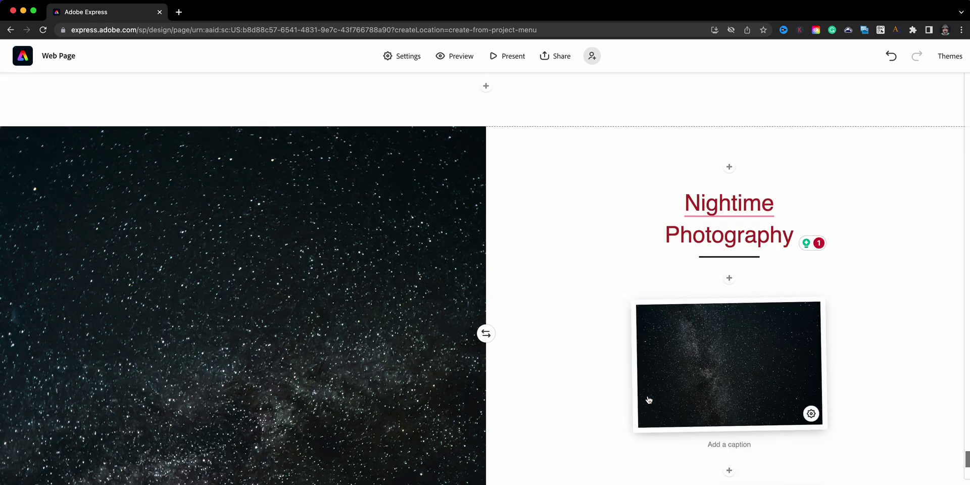
scroll(649, 398, "down", 2)
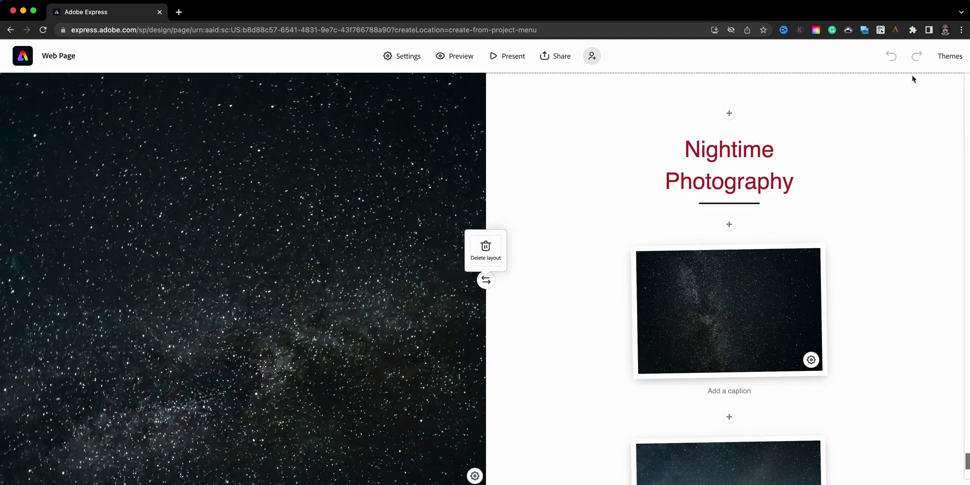
left_click(955, 56)
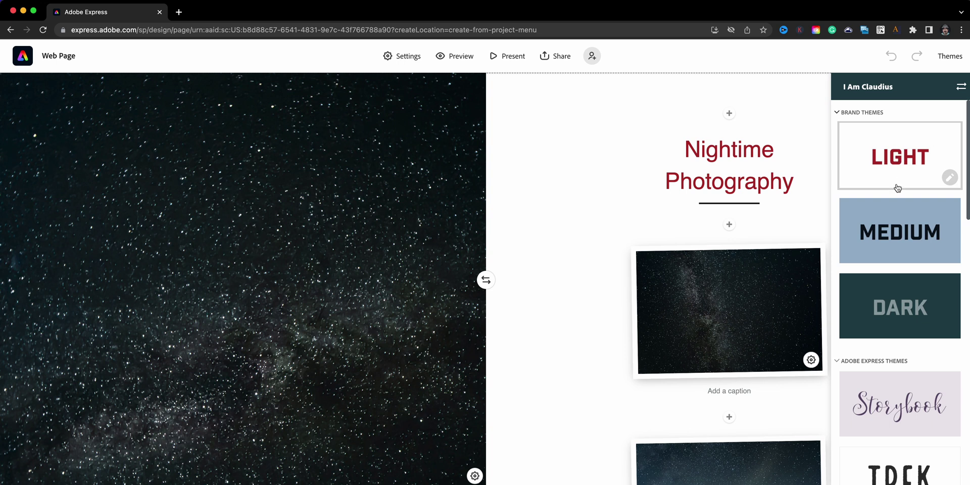
- Apply the Whimsy theme to the page and scroll through to review it
scroll(897, 187, "down", 4)
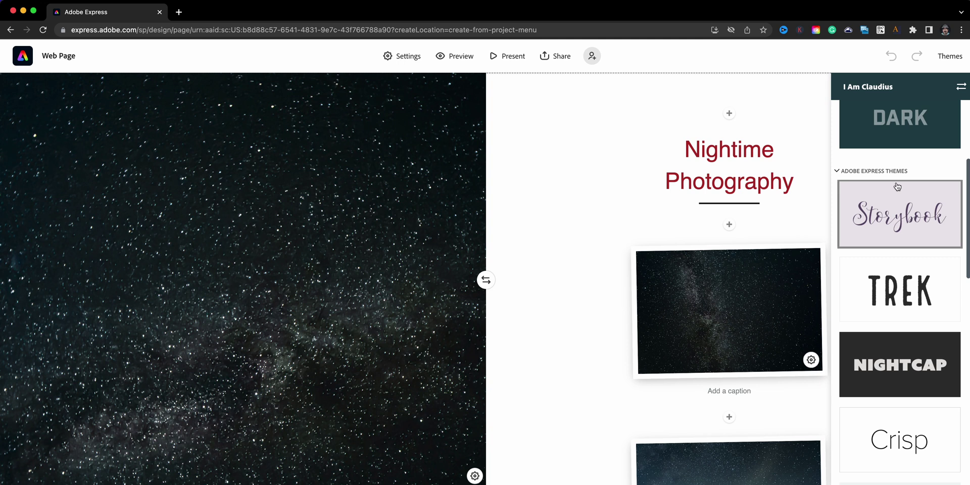
scroll(898, 186, "down", 1)
scroll(896, 182, "down", 3)
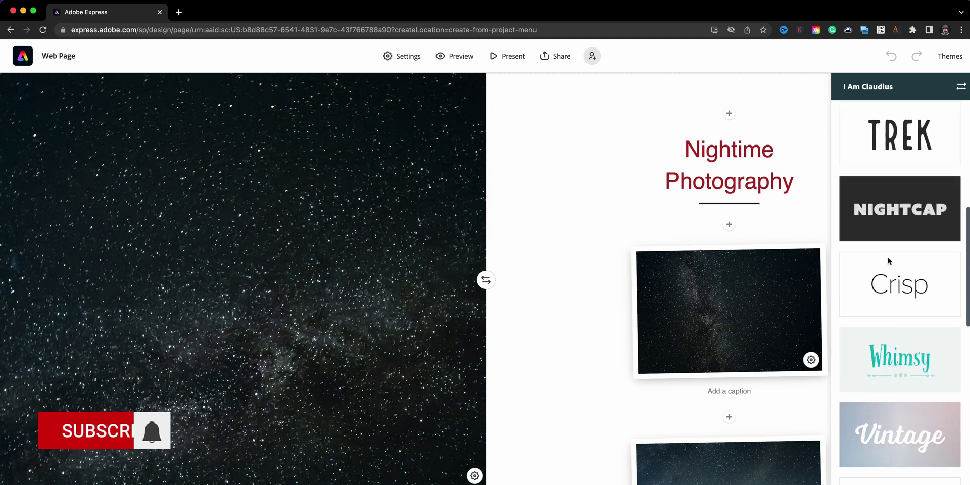
left_click(900, 359)
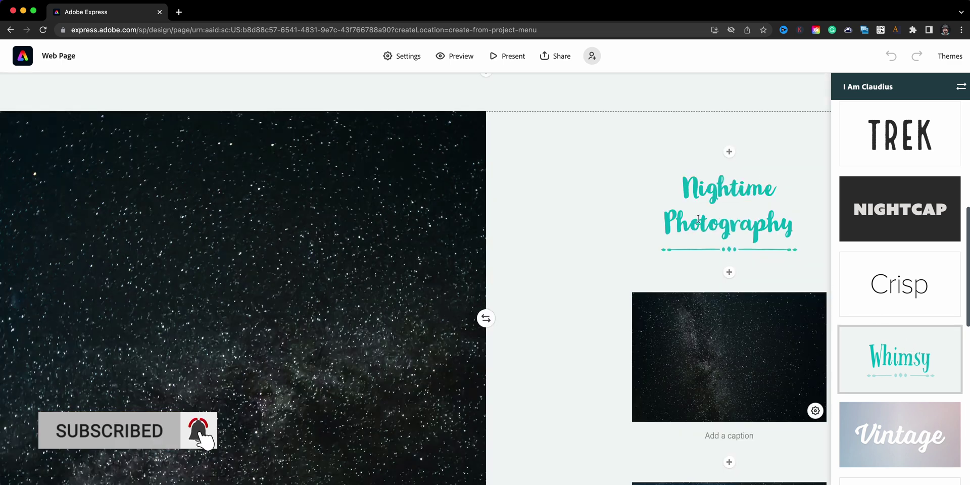
scroll(738, 203, "down", 5)
scroll(738, 204, "down", 10)
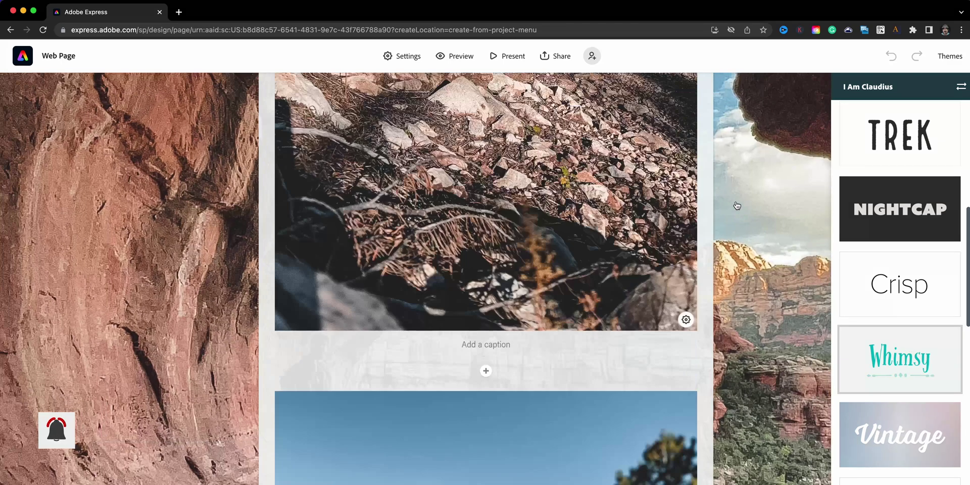
scroll(738, 205, "up", 10)
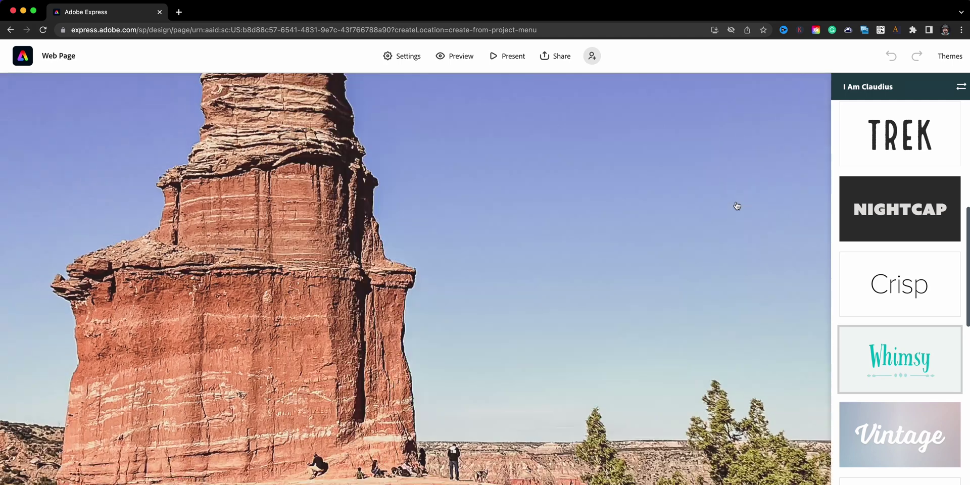
scroll(736, 204, "up", 5)
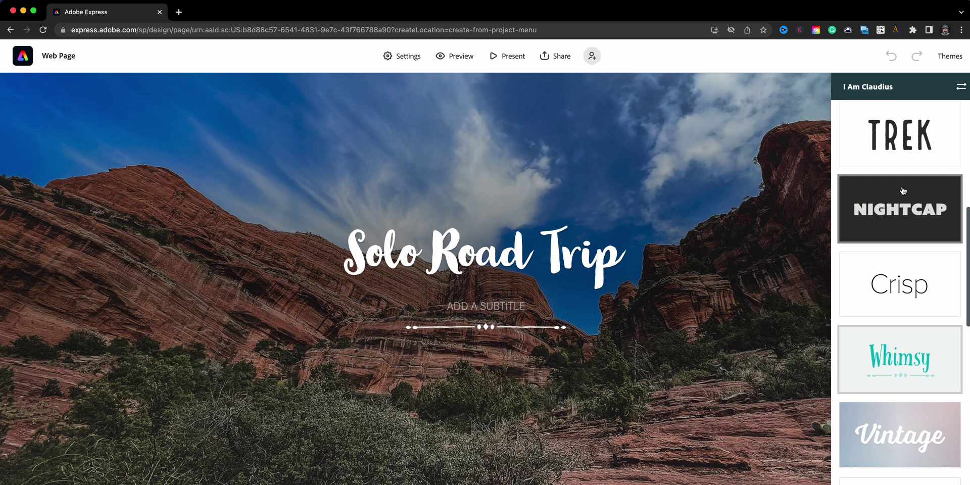
scroll(903, 190, "up", 6)
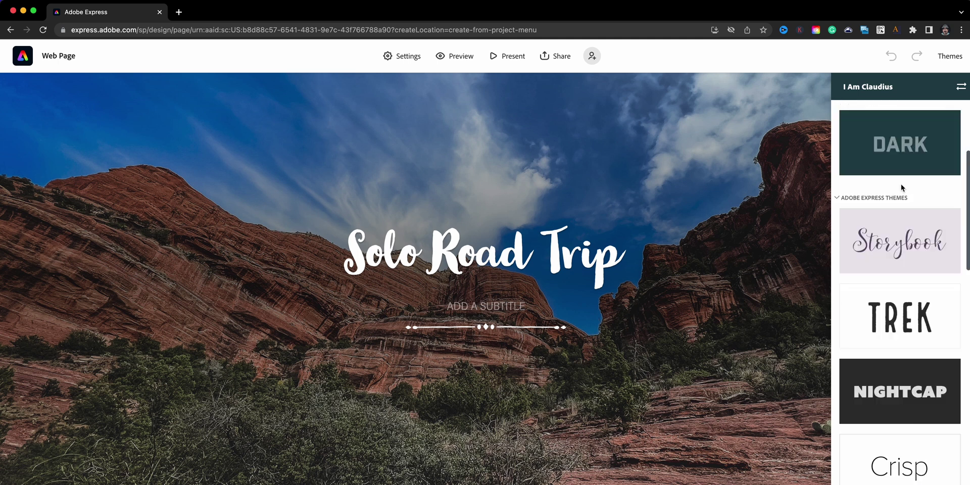
scroll(888, 248, "up", 2)
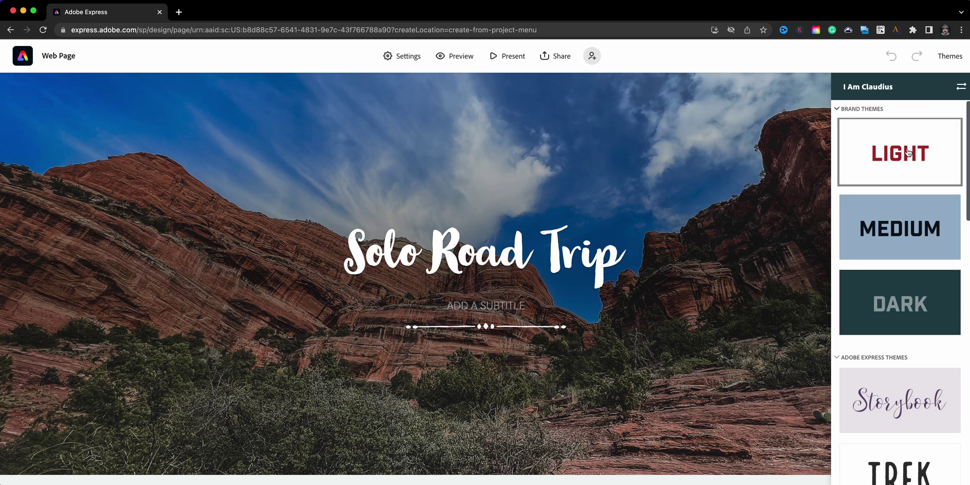
- Switch the page back to the Light brand theme and review the result
left_click(908, 152)
scroll(776, 293, "down", 20)
scroll(776, 291, "down", 15)
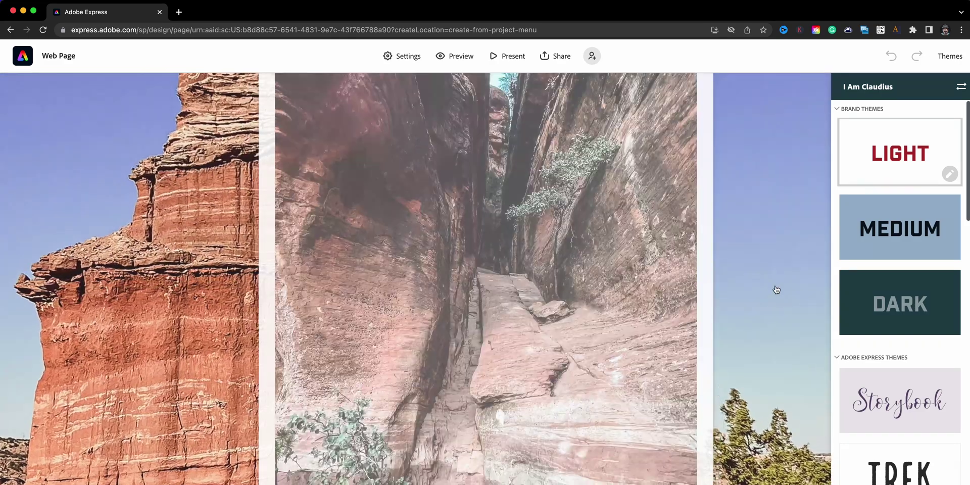
scroll(776, 290, "down", 15)
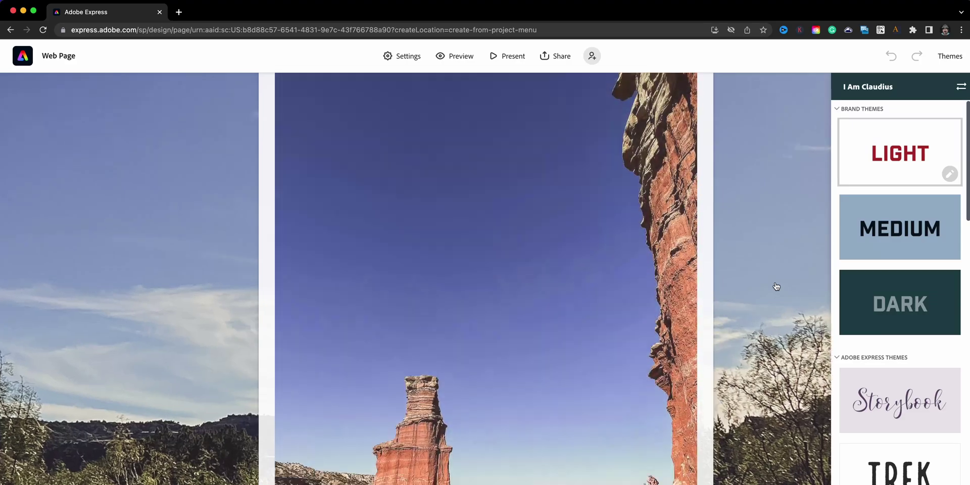
scroll(776, 287, "down", 15)
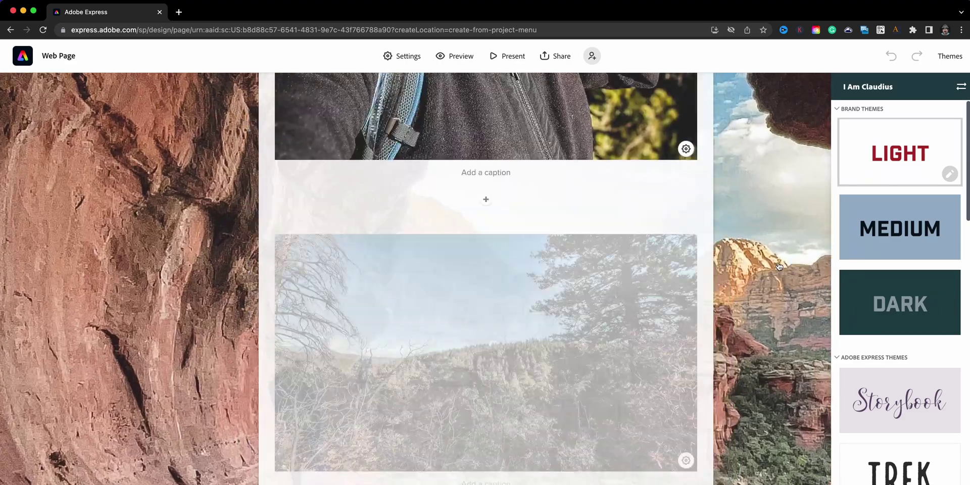
scroll(779, 266, "down", 10)
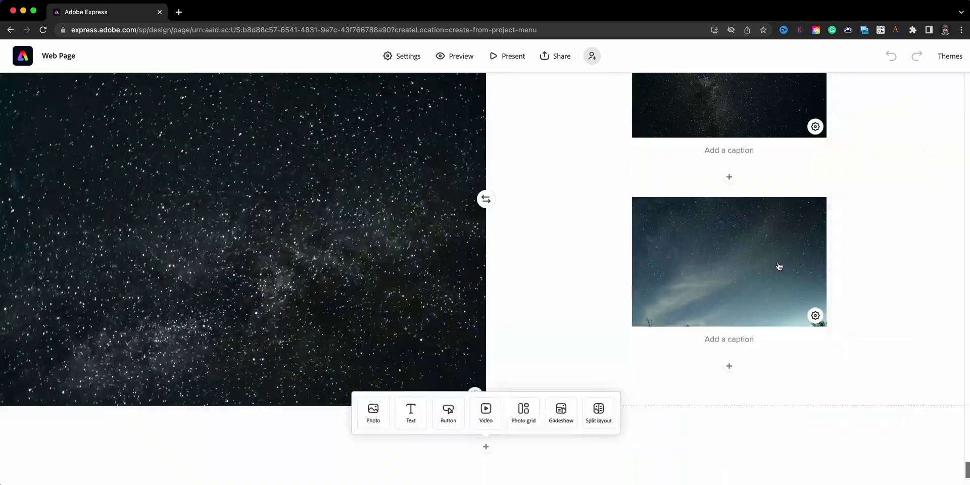
scroll(778, 266, "up", 10)
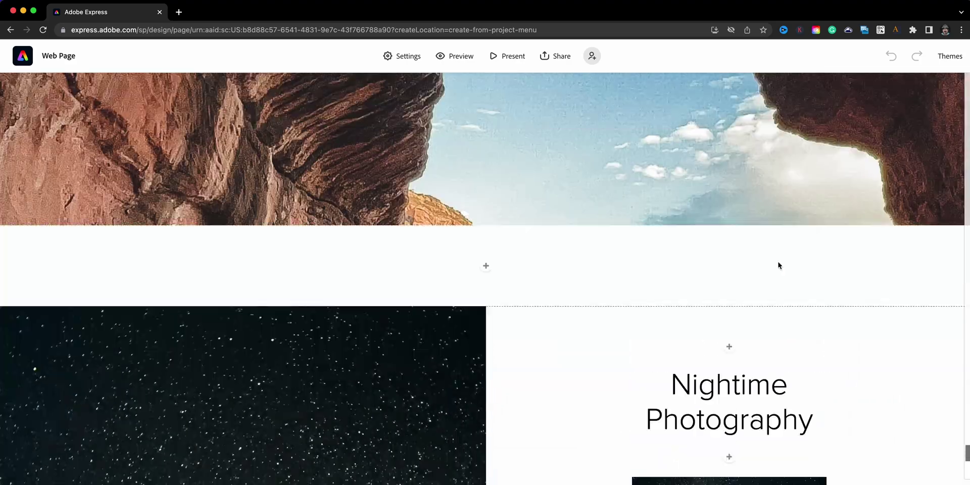
left_click(949, 56)
left_click(904, 143)
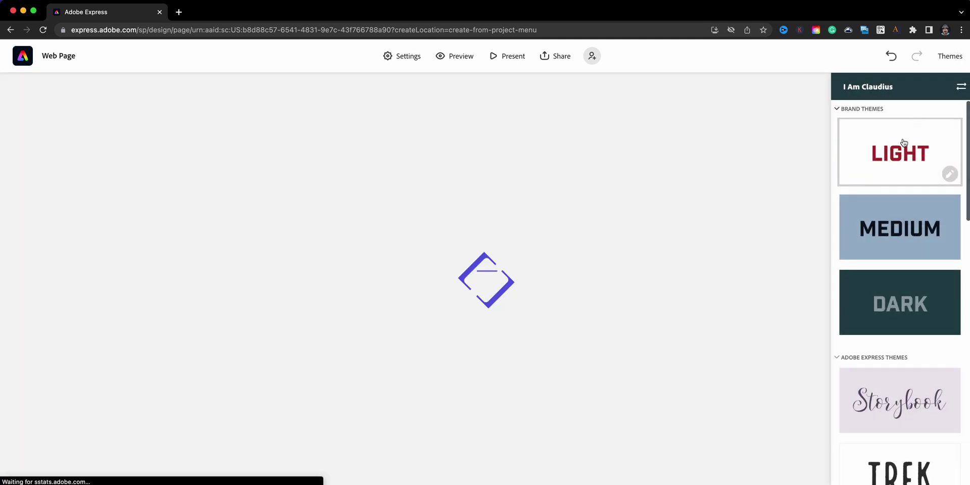
scroll(746, 337, "down", 1)
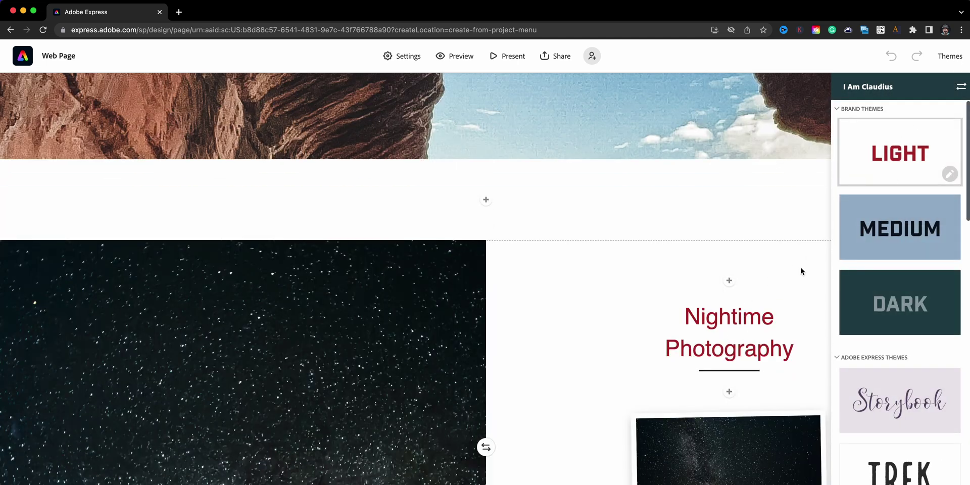
- Edit the Light theme, inspecting the button, quote and paragraph style settings
left_click(949, 175)
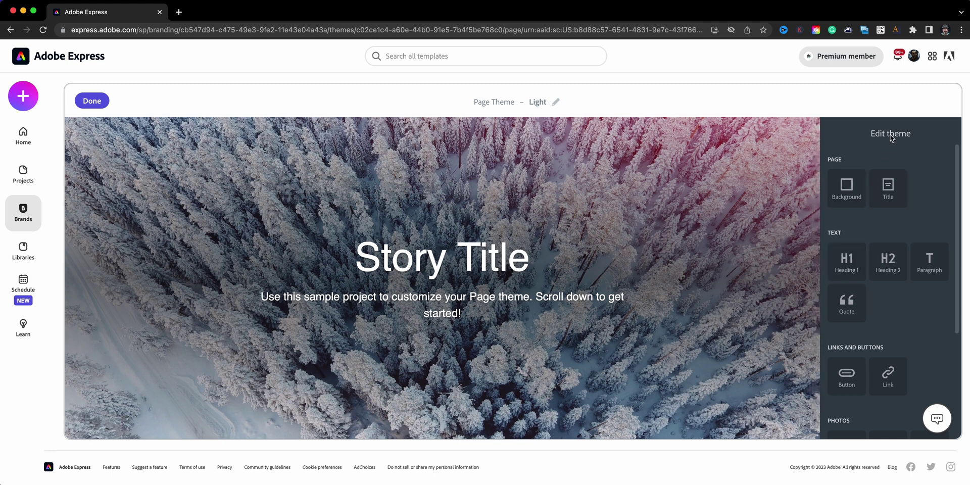
scroll(866, 227, "down", 5)
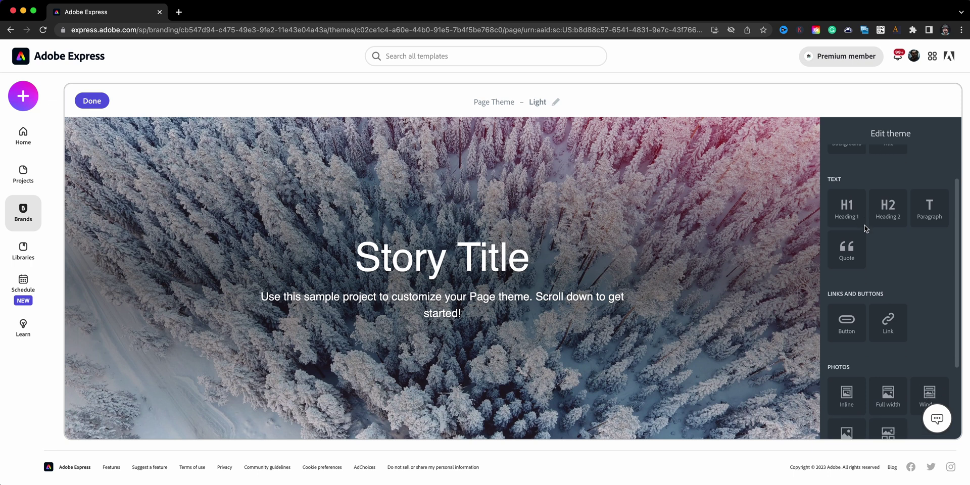
left_click(847, 264)
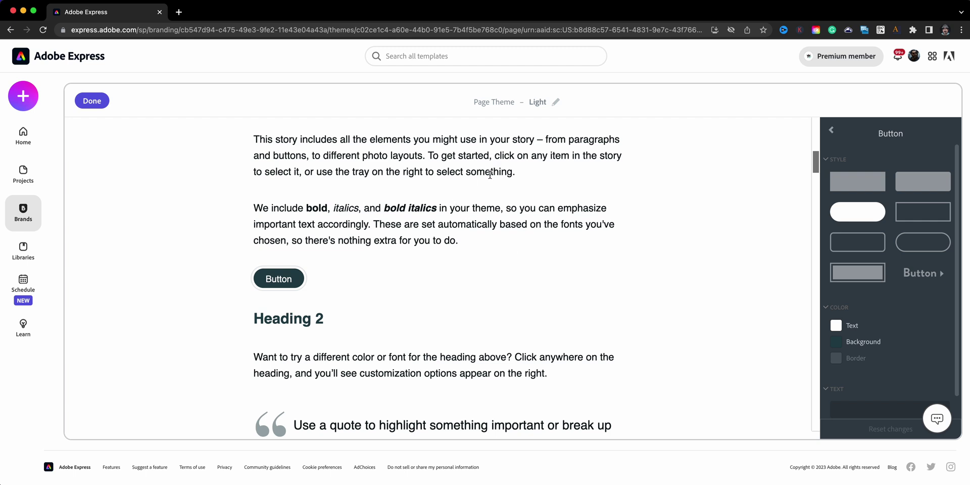
scroll(485, 189, "down", 3)
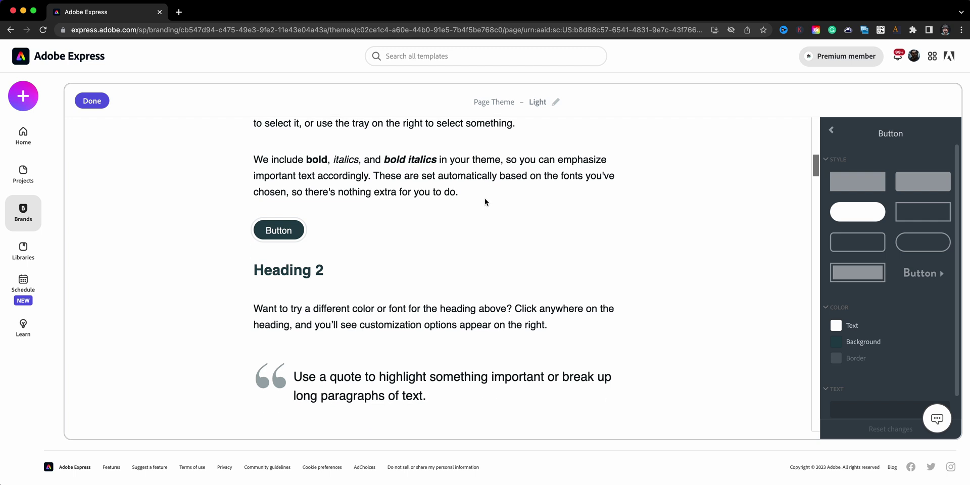
left_click(433, 335)
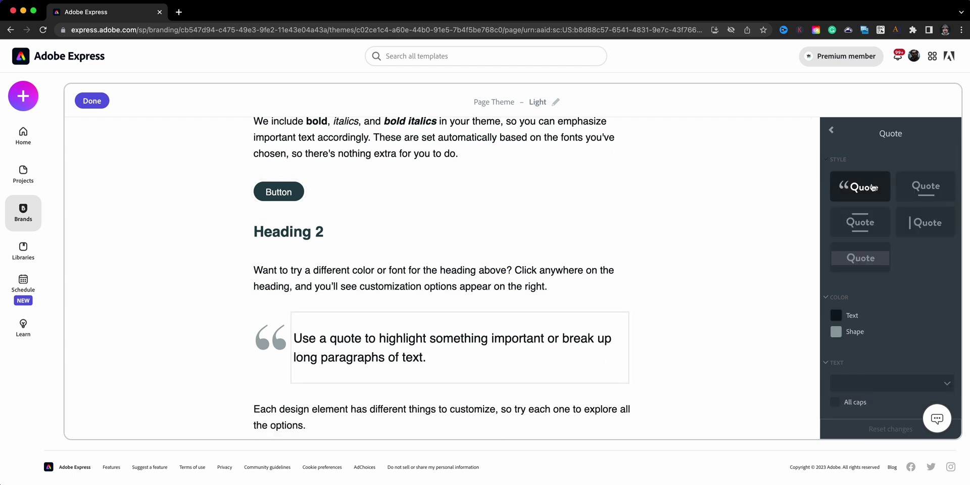
left_click(514, 279)
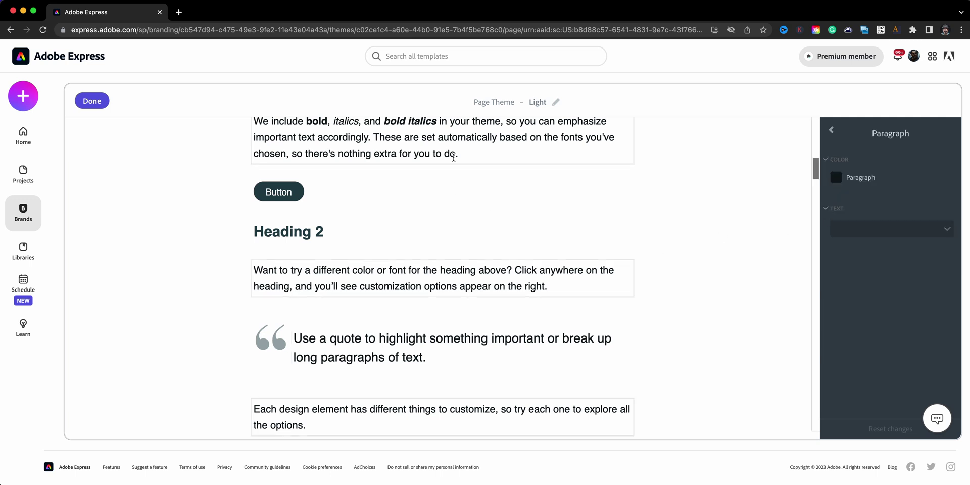
left_click(512, 361)
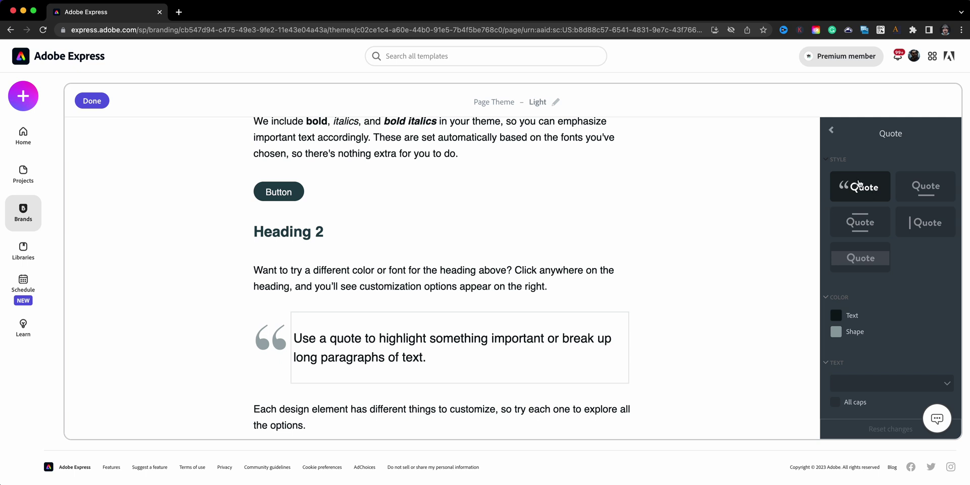
scroll(576, 344, "down", 2)
left_click(585, 374)
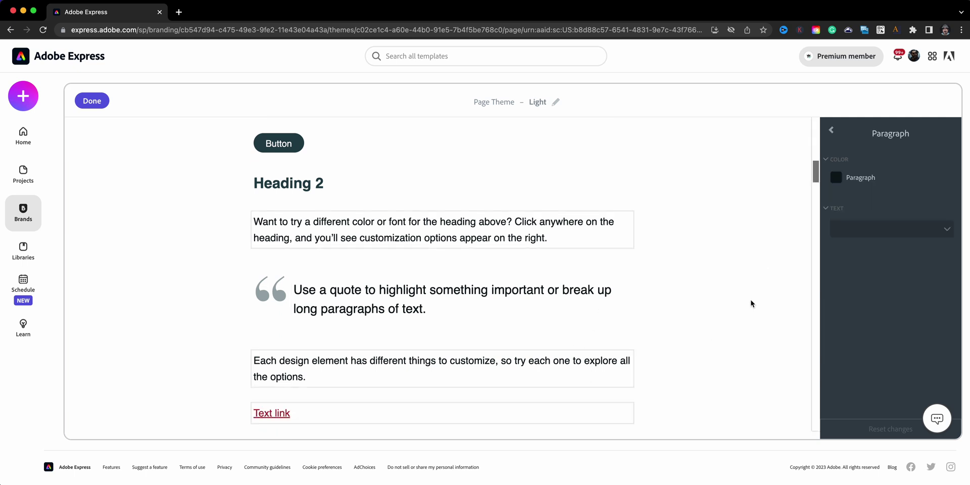
- Check the sample button's style, then save the Light theme with Done
scroll(674, 231, "up", 10)
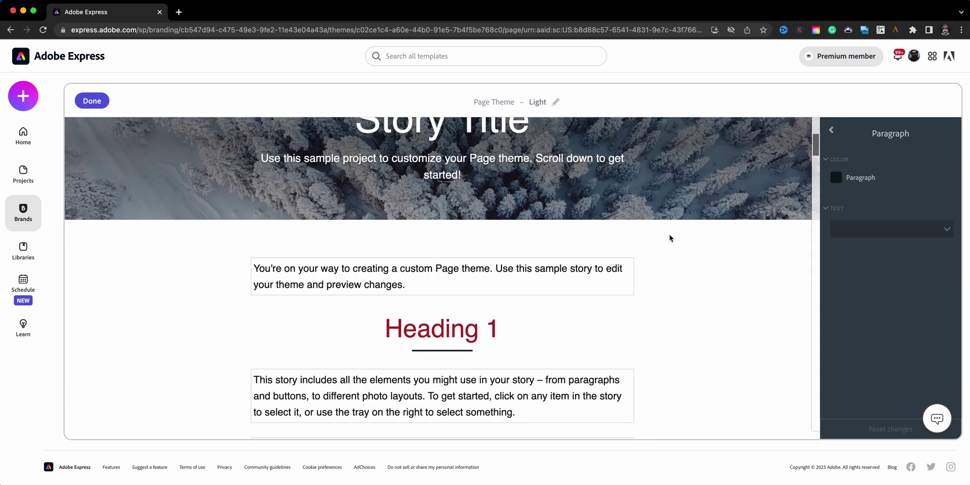
scroll(615, 281, "down", 10)
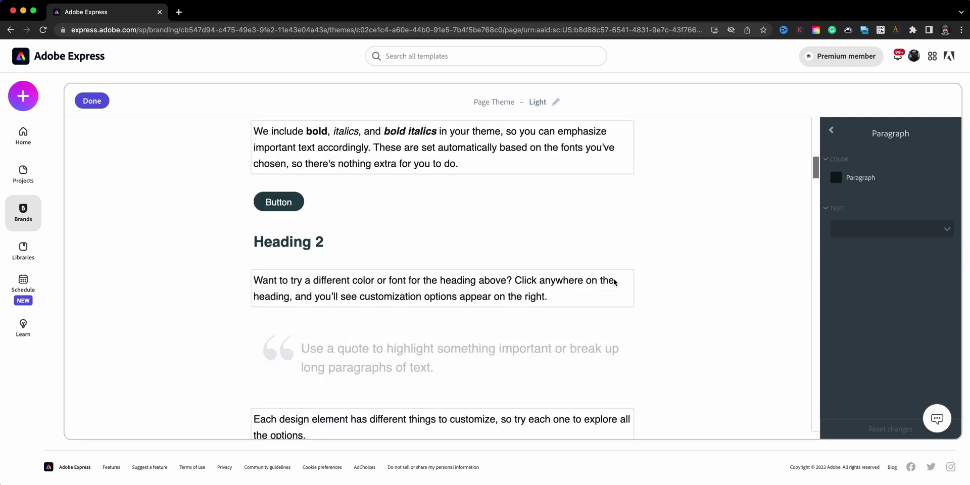
left_click(298, 204)
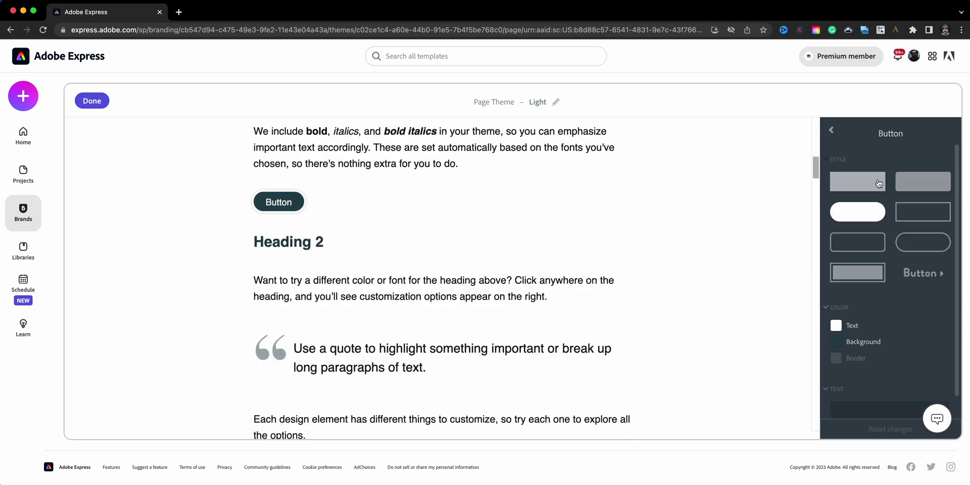
scroll(756, 251, "up", 10)
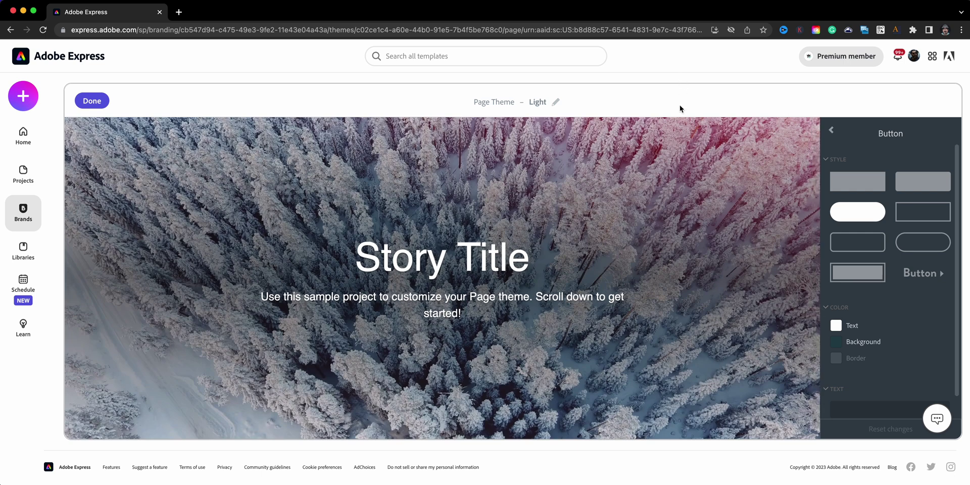
left_click(104, 104)
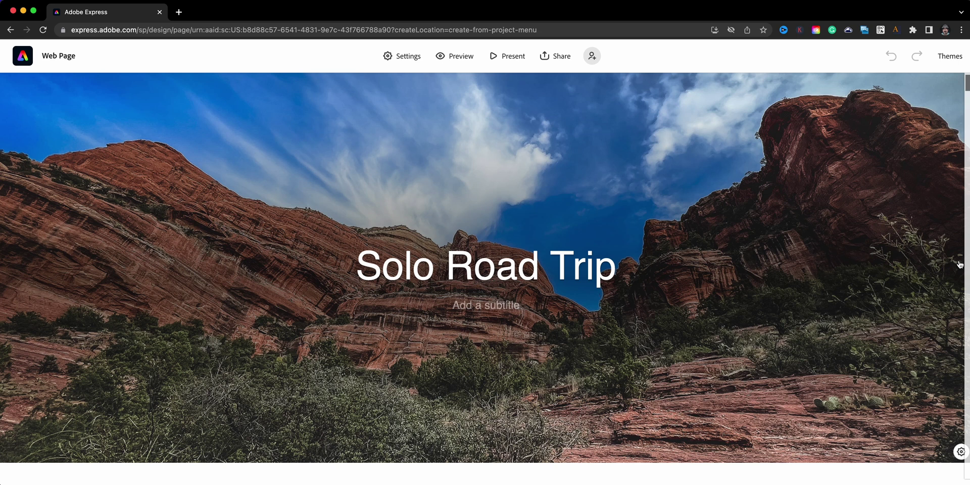
- Review the Solo Road Trip page's opening section and bring up its Share options
scroll(960, 313, "down", 5)
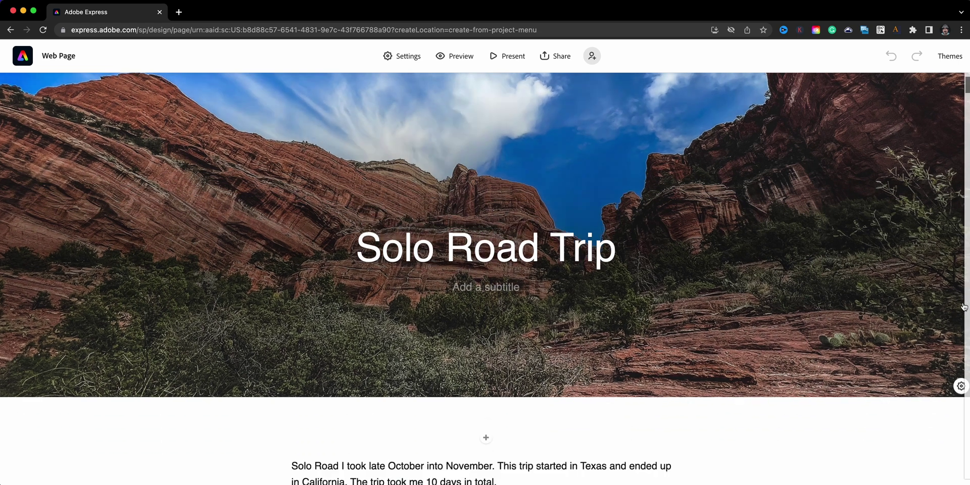
scroll(953, 319, "down", 5)
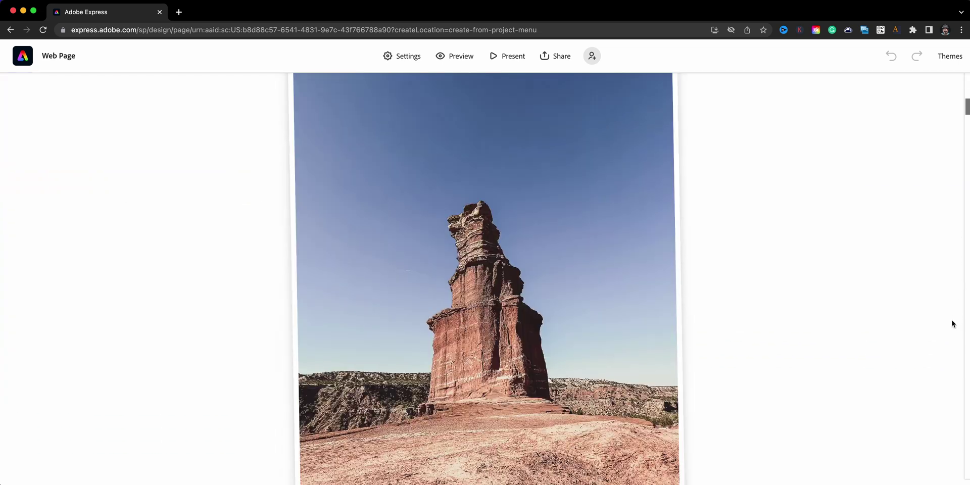
scroll(953, 320, "up", 10)
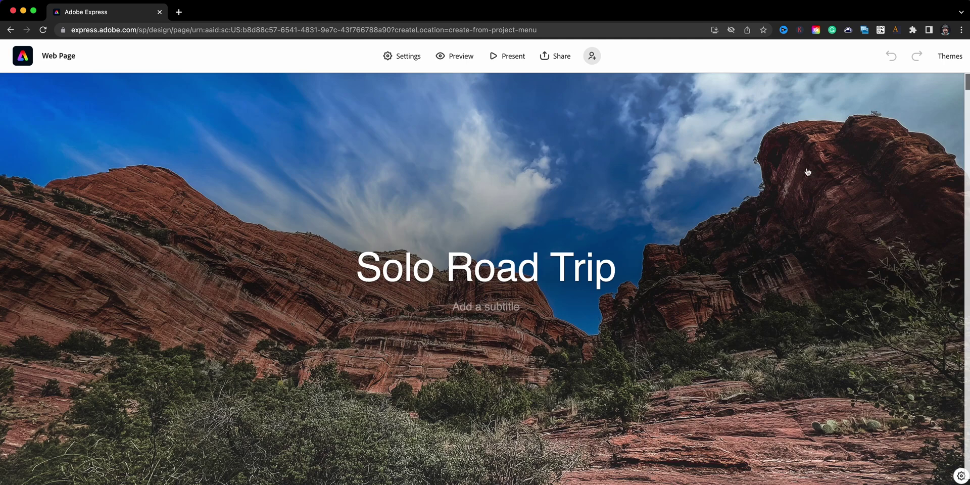
left_click(560, 56)
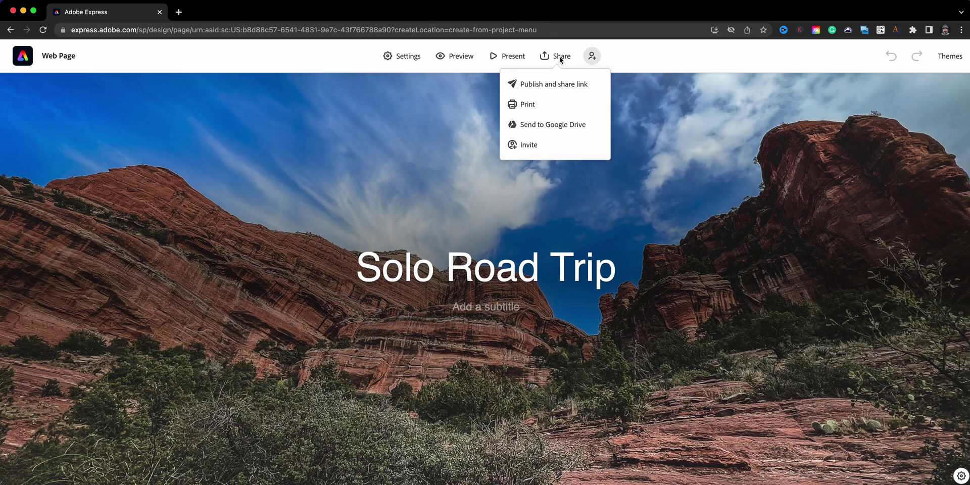
- Publish the page via Create link, copy the share link, and paste it into a new tab
left_click(558, 92)
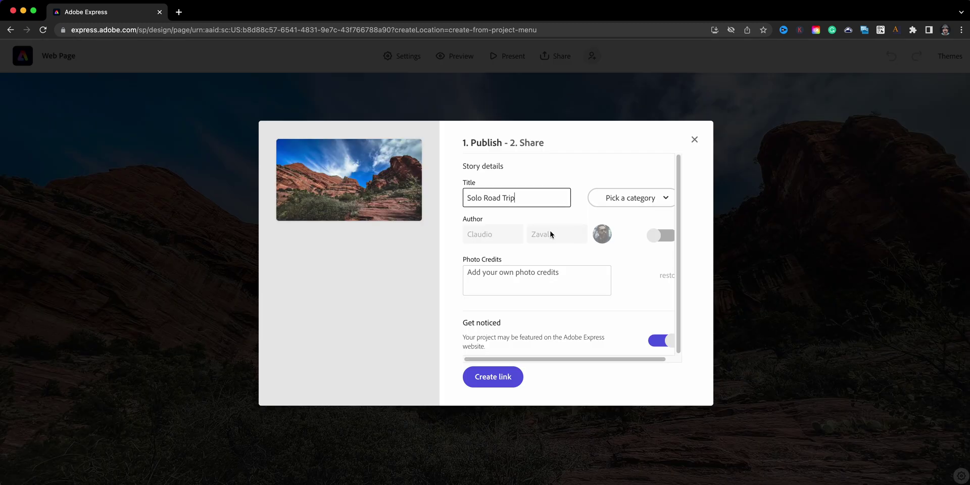
left_click(508, 385)
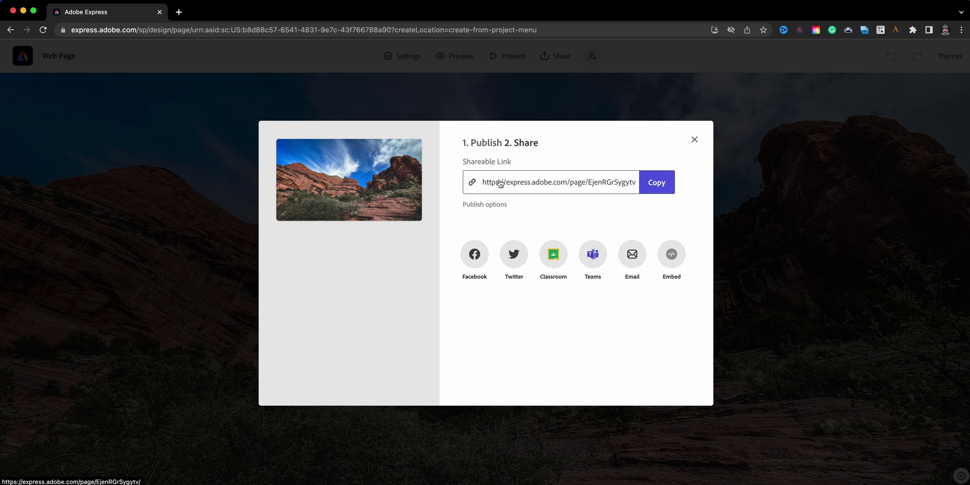
left_click(656, 188)
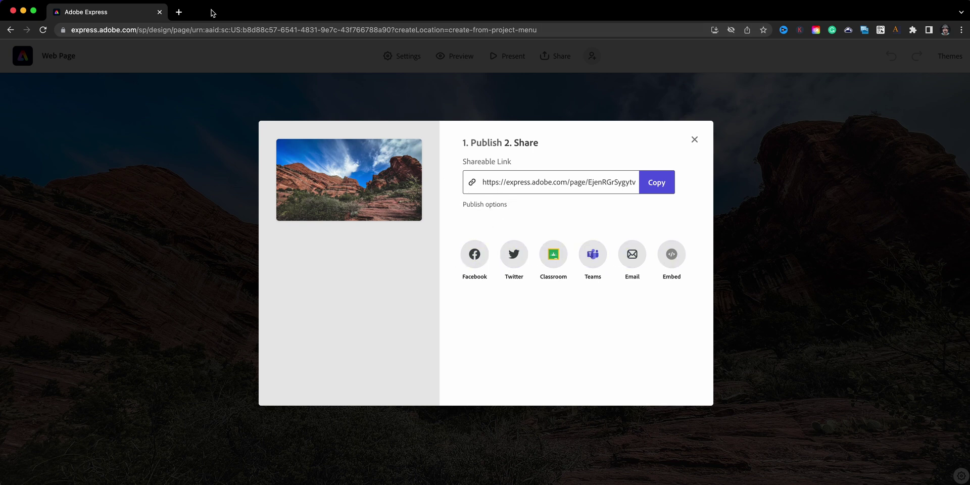
left_click(178, 13)
key("super+v")
- Load the published page and view the Lighthouse Rock photo enlarged
key("Return")
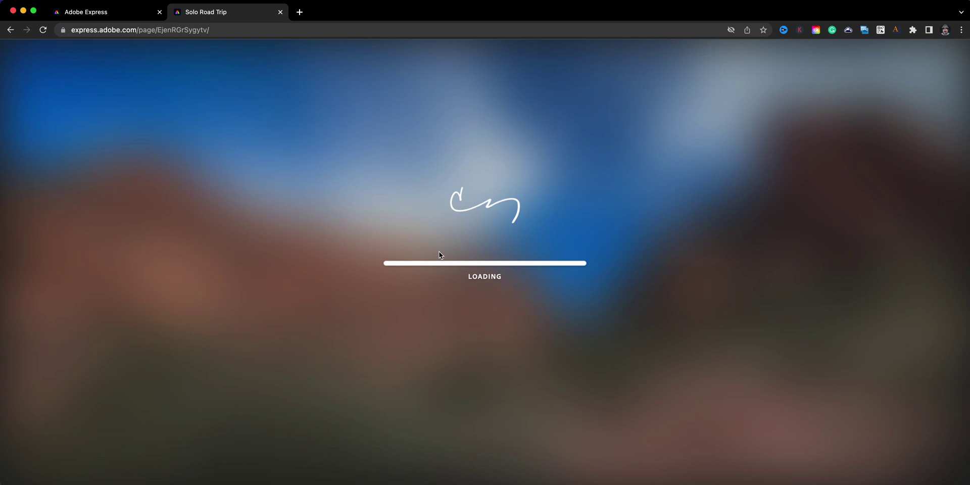
scroll(427, 299, "down", 5)
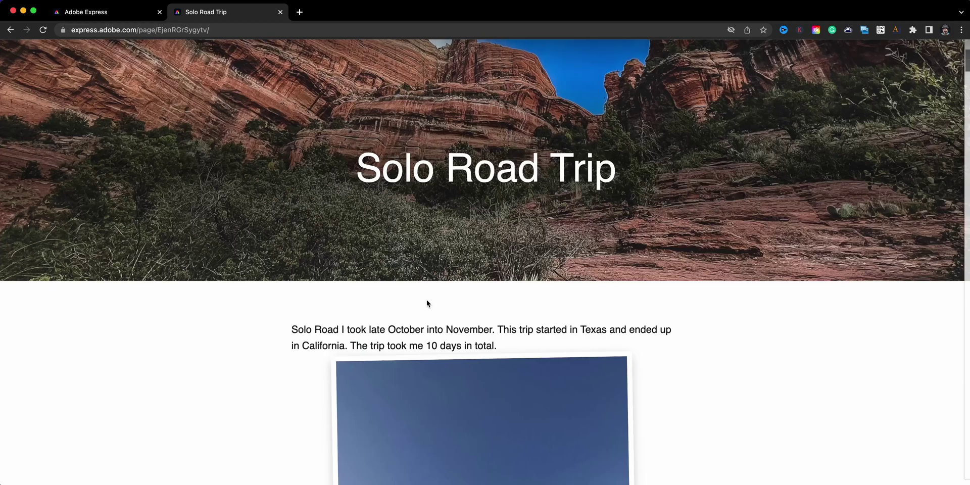
scroll(426, 304, "down", 5)
left_click(515, 254)
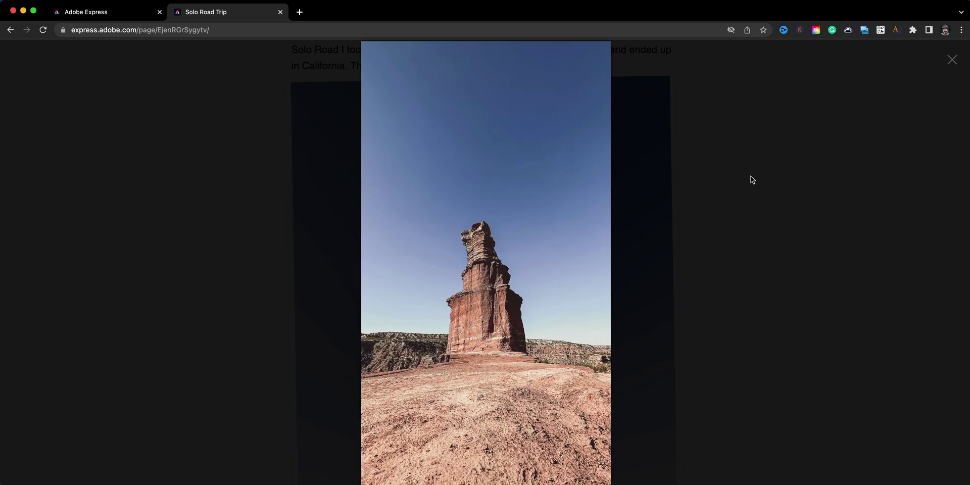
left_click(751, 193)
- Play the embedded road trip video full-window, then close it
scroll(732, 208, "down", 10)
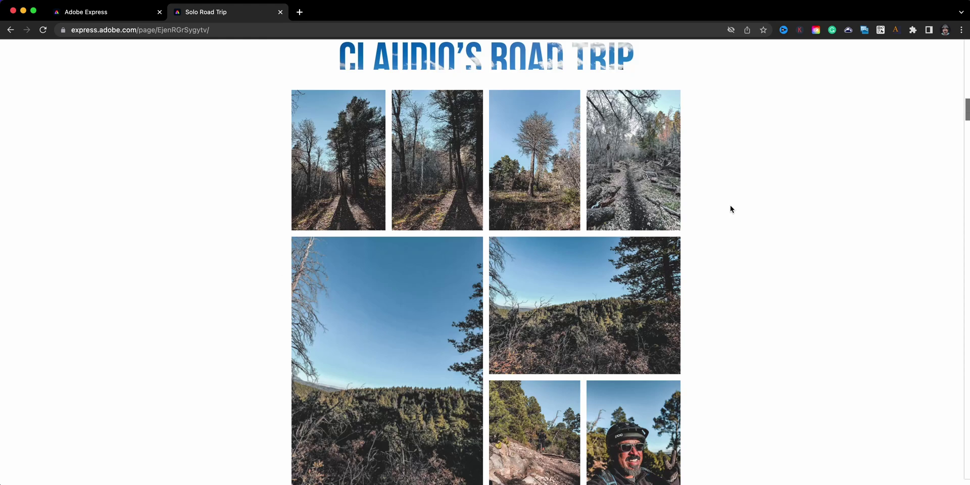
scroll(728, 212, "up", 10)
scroll(590, 259, "down", 3)
scroll(590, 259, "down", 2)
left_click(497, 350)
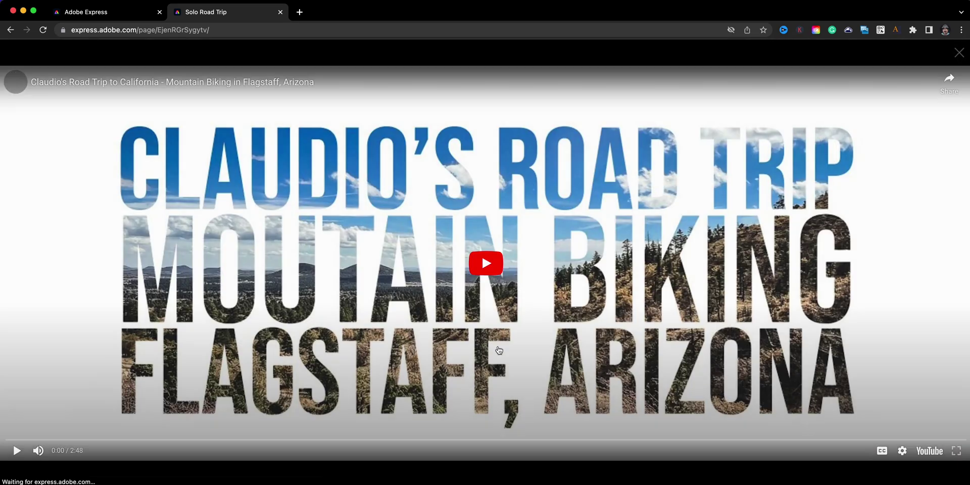
left_click(962, 53)
- Open the forest photo from the grid and step through three more gallery photos
scroll(704, 262, "down", 6)
left_click(614, 281)
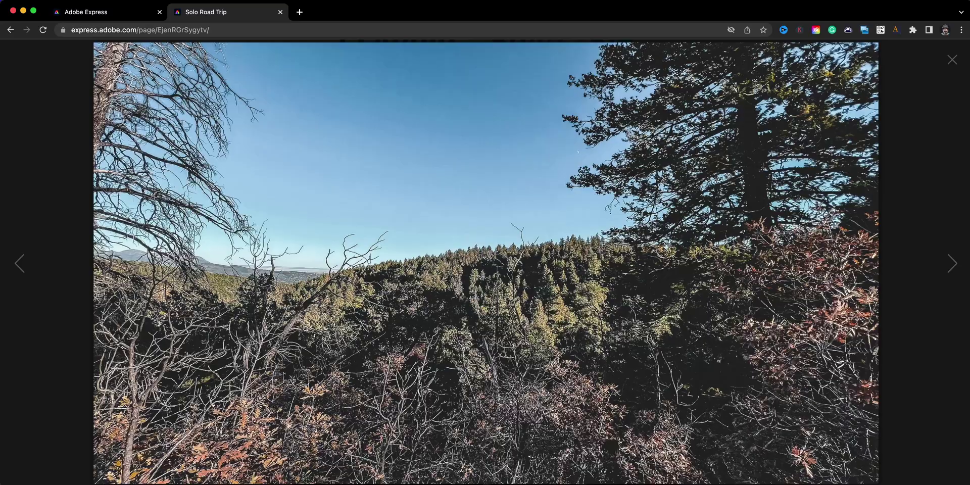
left_click(944, 272)
left_click(947, 272)
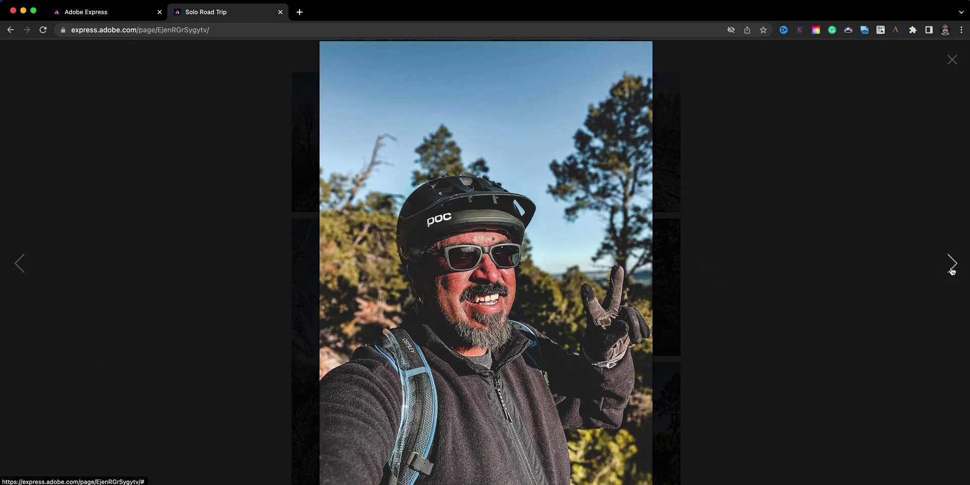
left_click(950, 266)
left_click(952, 65)
scroll(748, 298, "down", 15)
- Scroll down the published Solo Road Trip page to the closing night-sky section
scroll(751, 306, "down", 10)
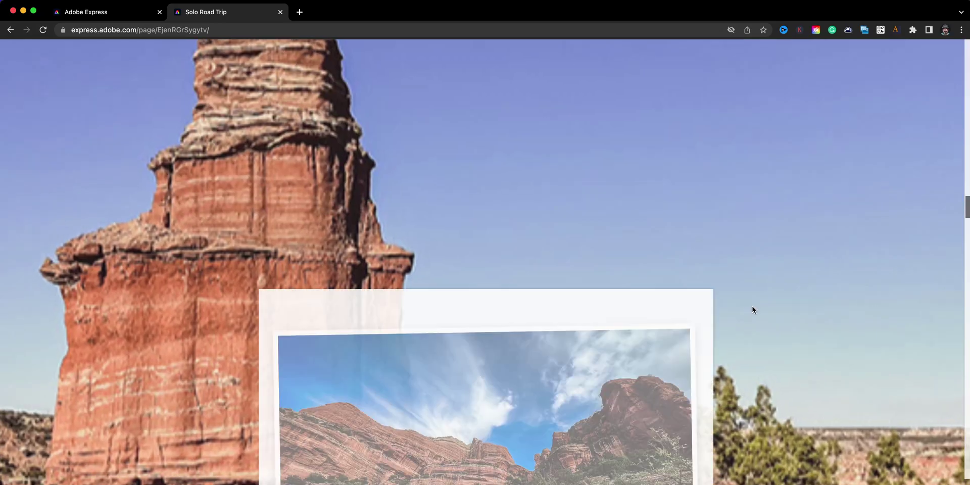
scroll(741, 334, "up", 10)
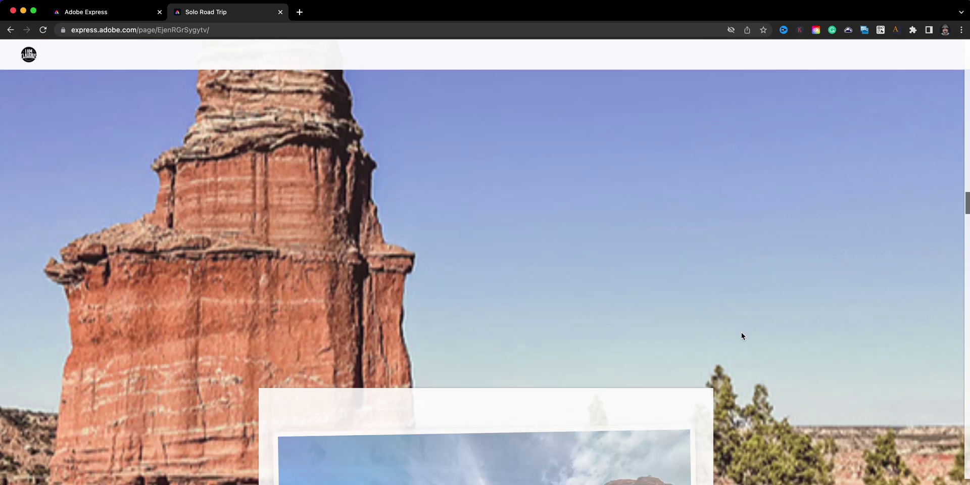
scroll(440, 246, "down", 10)
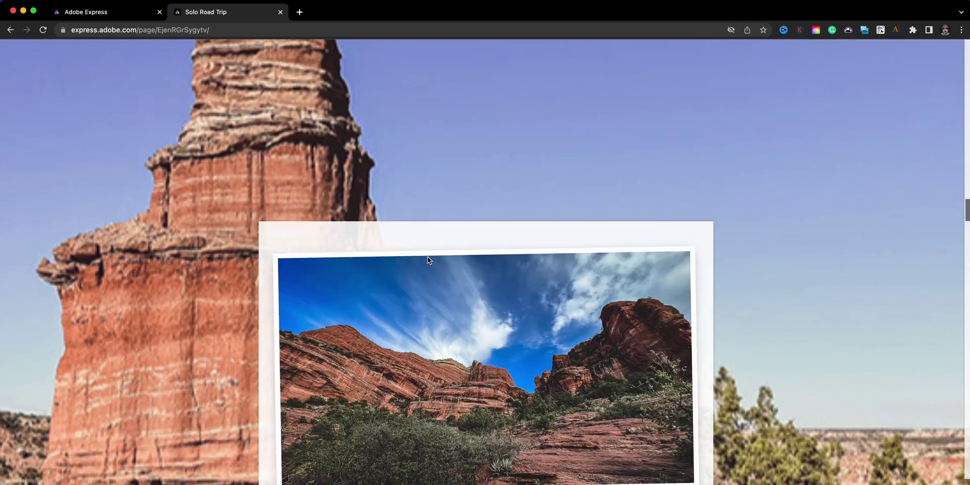
scroll(440, 251, "down", 5)
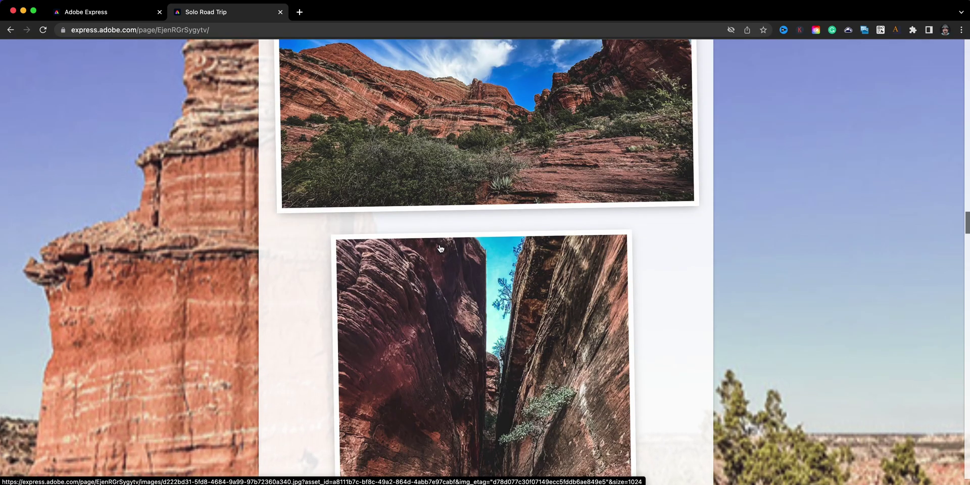
scroll(440, 247, "down", 10)
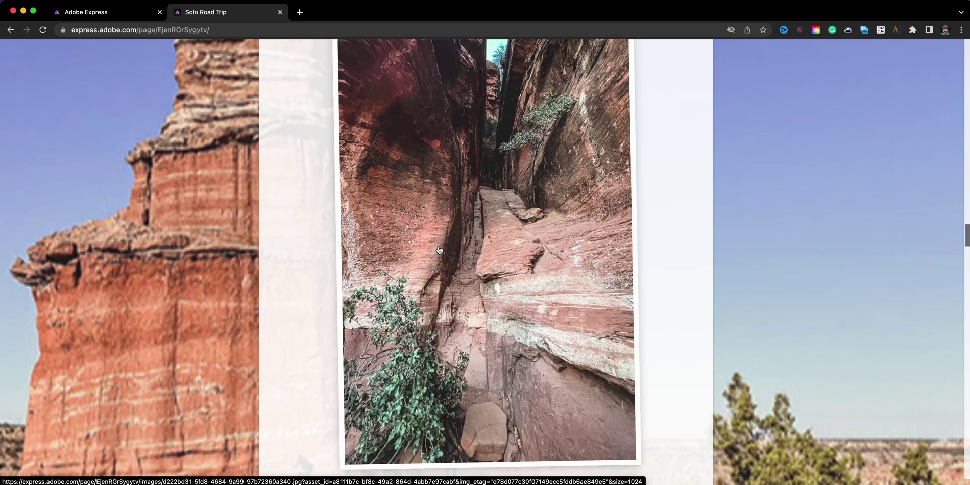
scroll(473, 336, "down", 10)
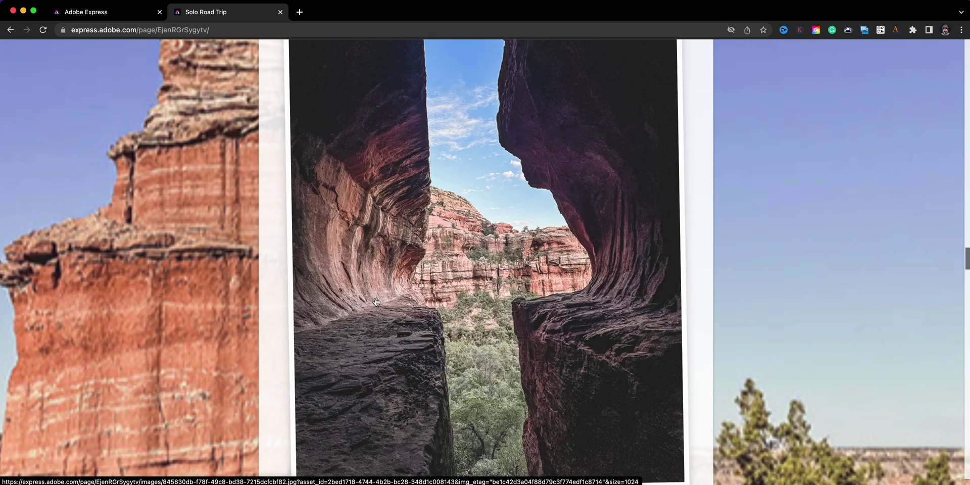
scroll(439, 304, "down", 5)
scroll(437, 306, "down", 10)
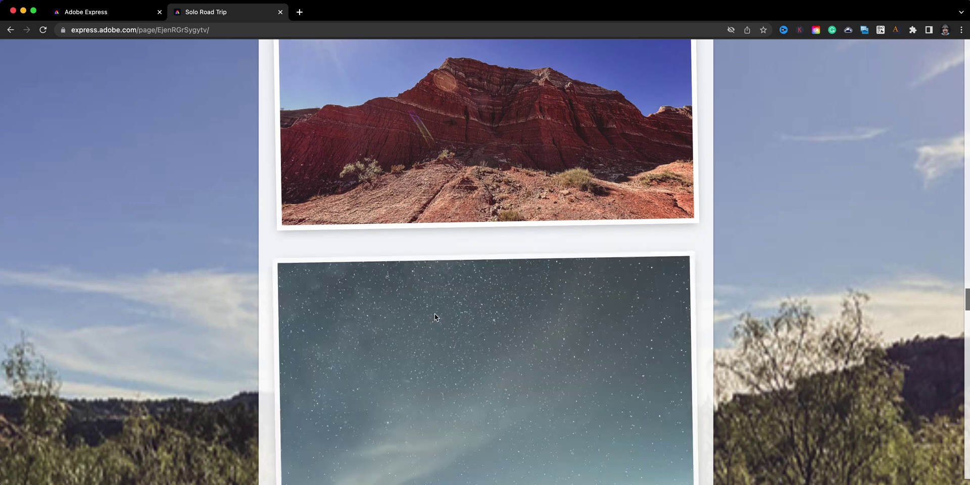
scroll(468, 278, "down", 15)
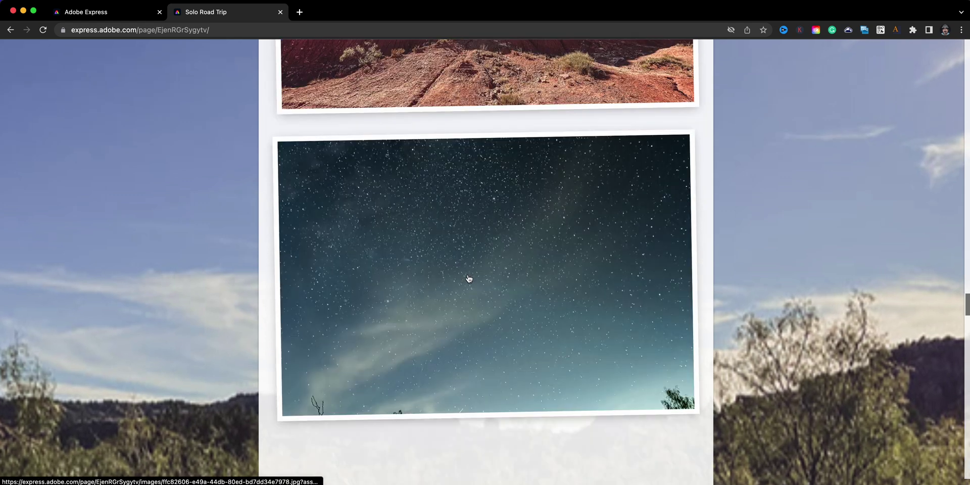
scroll(465, 296, "down", 20)
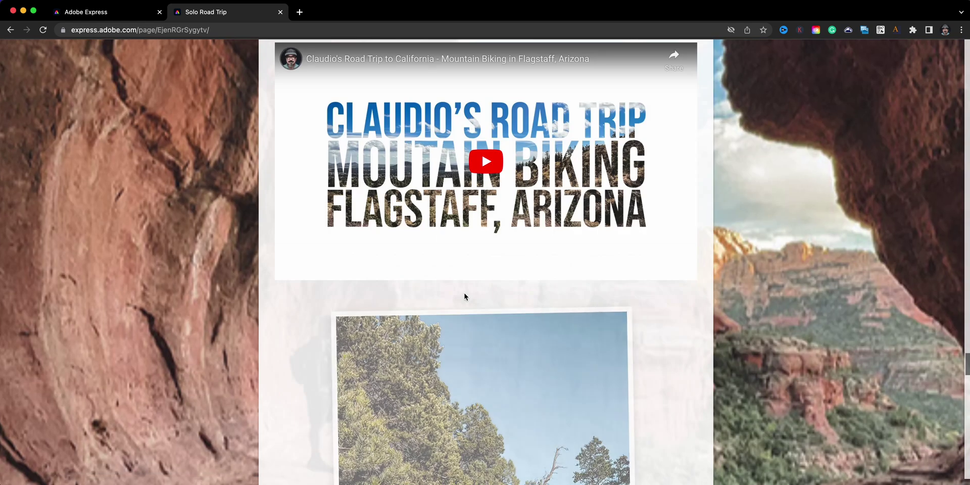
scroll(465, 295, "down", 10)
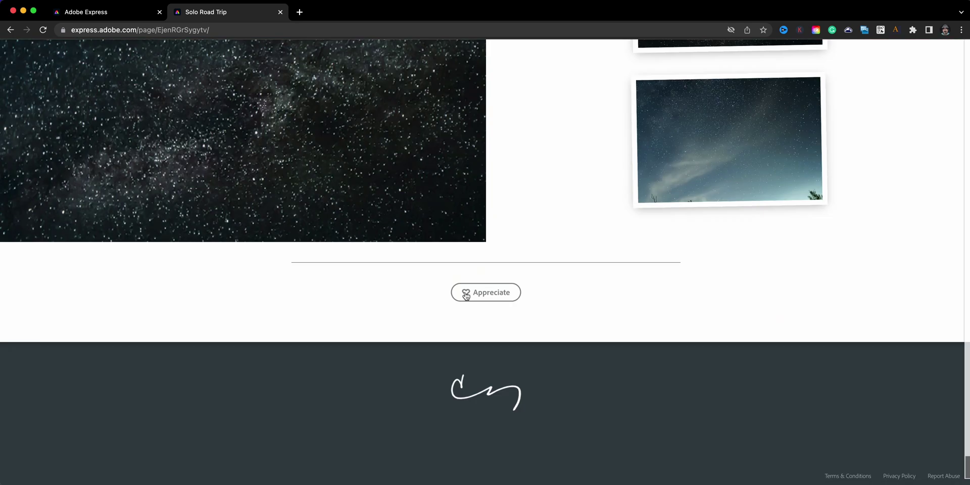
scroll(471, 287, "down", 8)
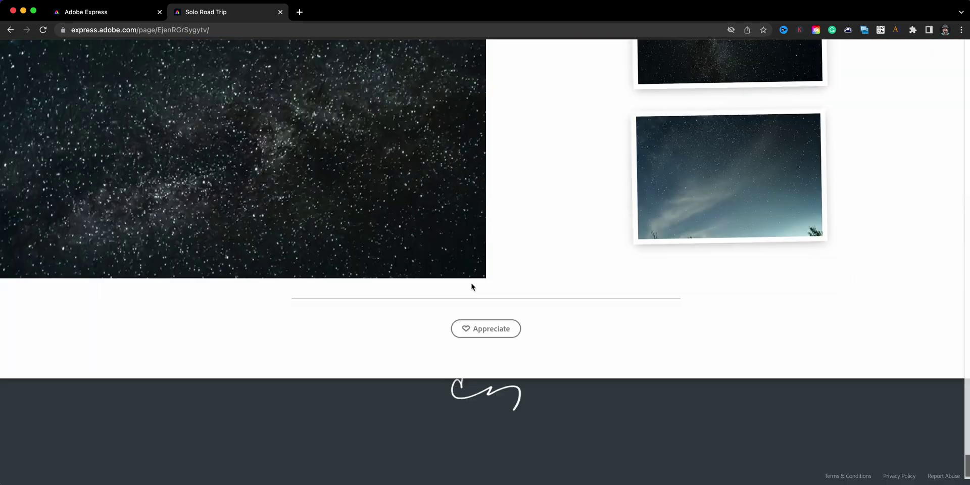
- View the night-sky photo enlarged, close it, and continue to the Appreciate button and footer
left_click(663, 160)
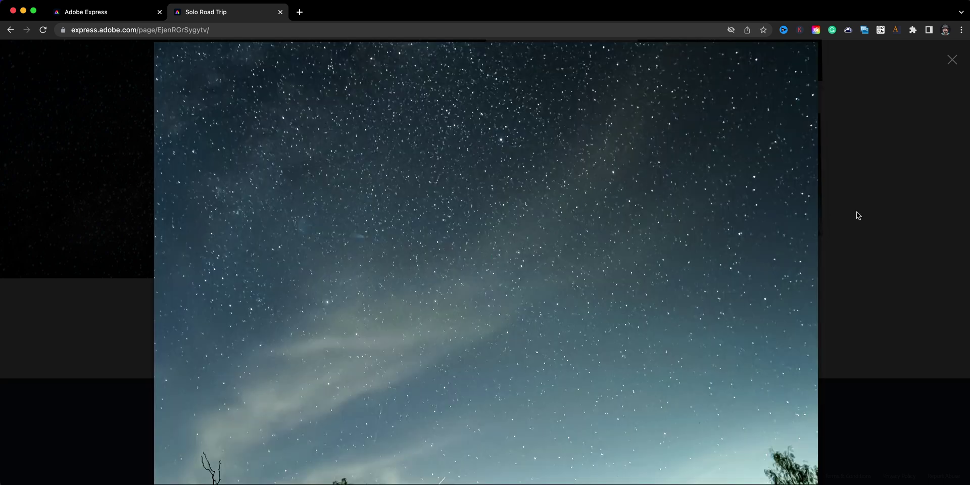
left_click(951, 59)
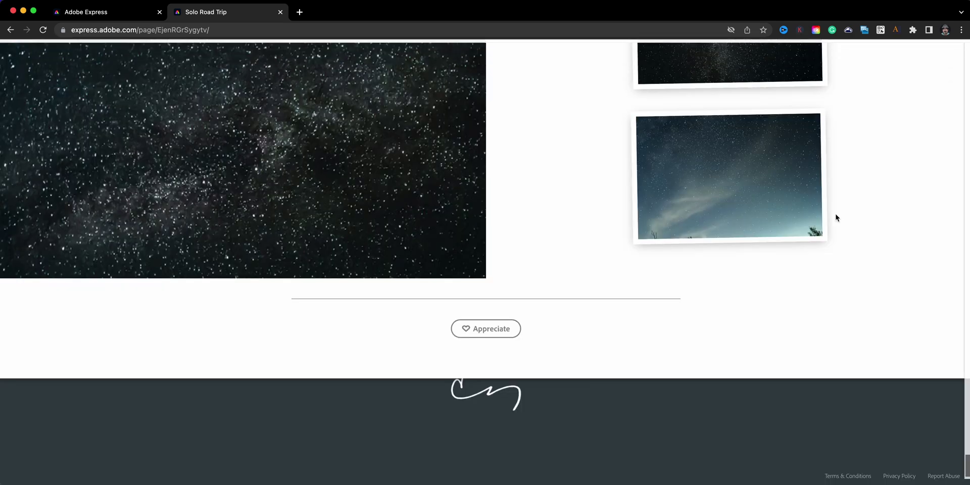
scroll(708, 310, "down", 2)
scroll(707, 310, "down", 1)
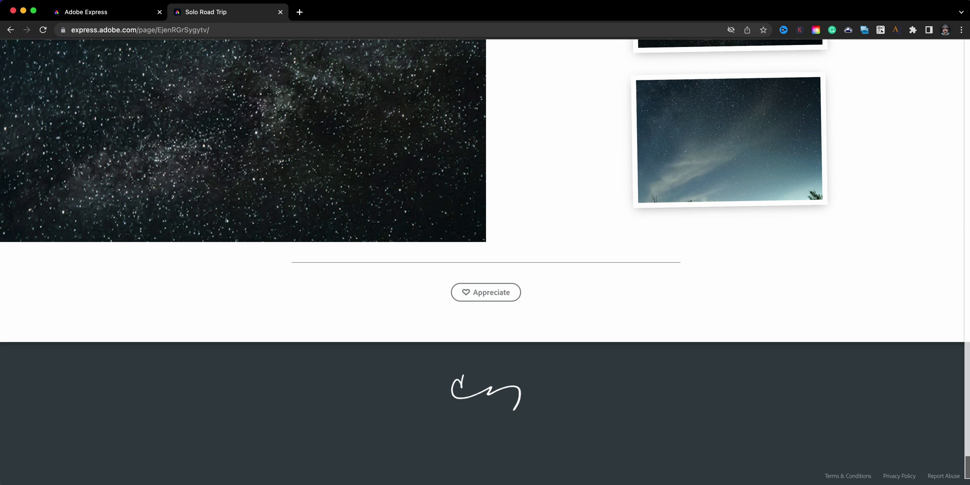